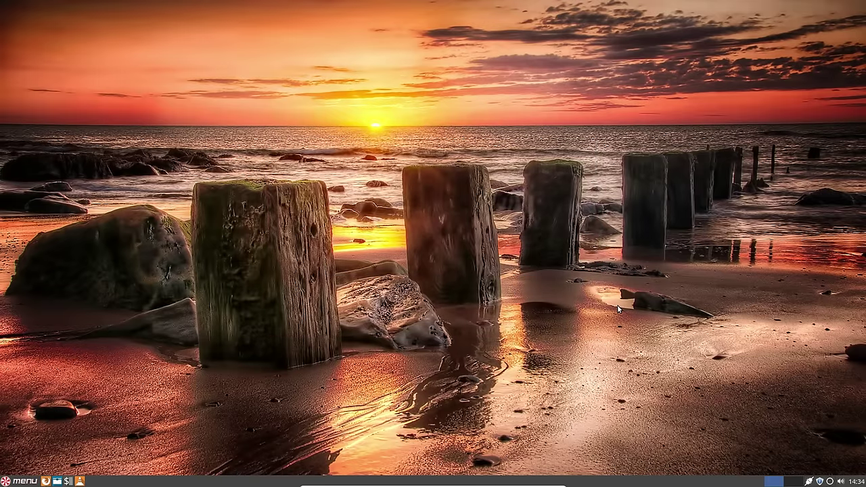
Open the Fichiers file manager from the Accessoires application category
left_click(20, 481)
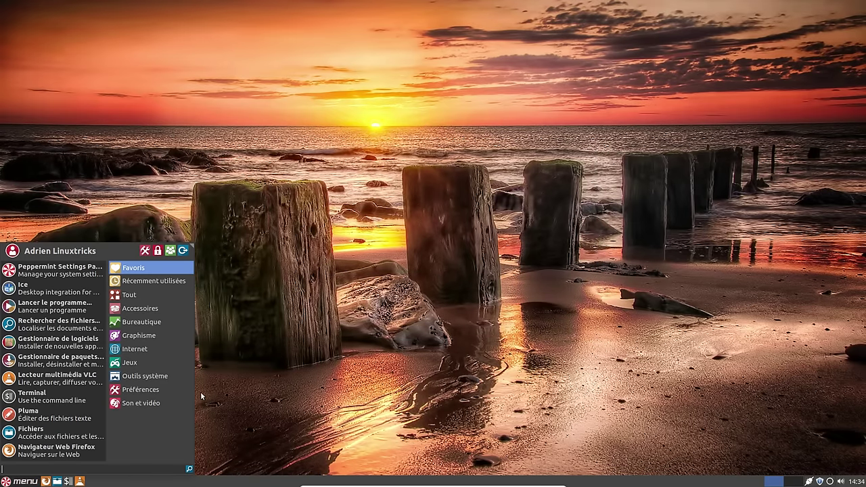
left_click(118, 282)
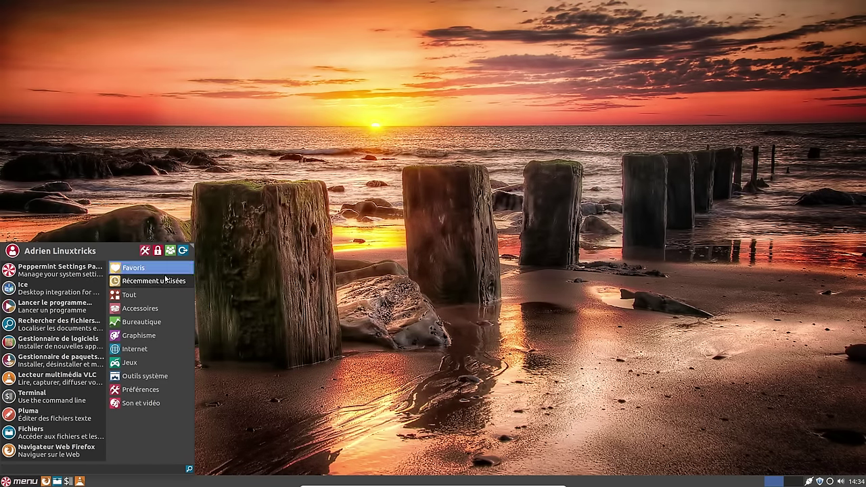
mouse_move(161, 274)
mouse_move(140, 309)
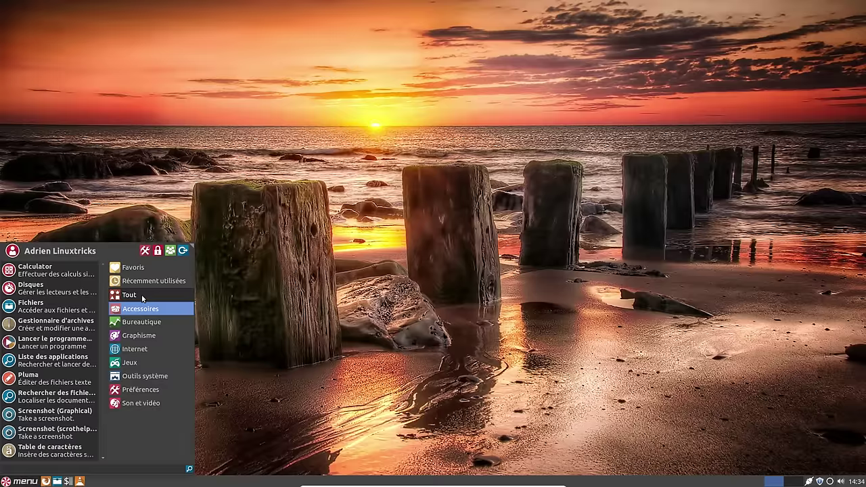
left_click(48, 309)
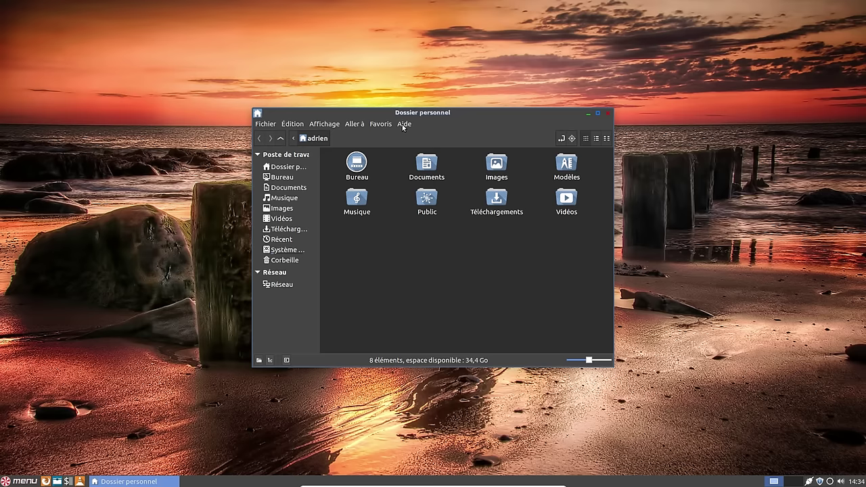
View the file manager's À propos information, close it and check its help options
left_click(404, 125)
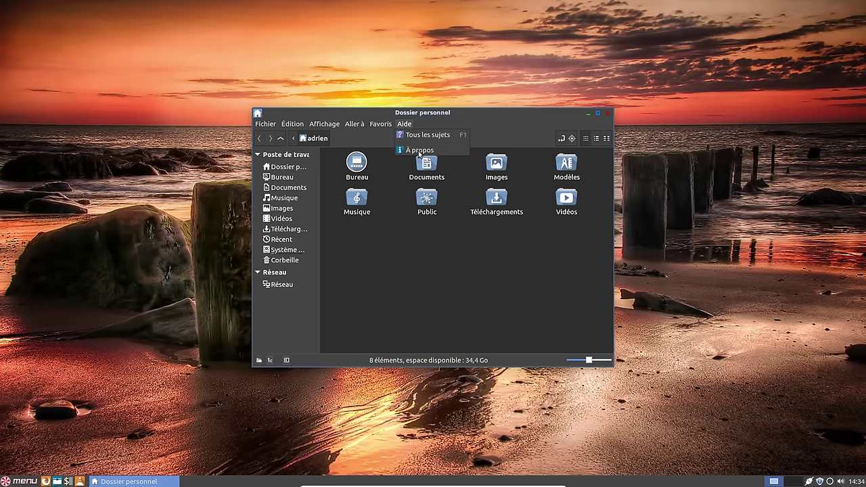
left_click(419, 150)
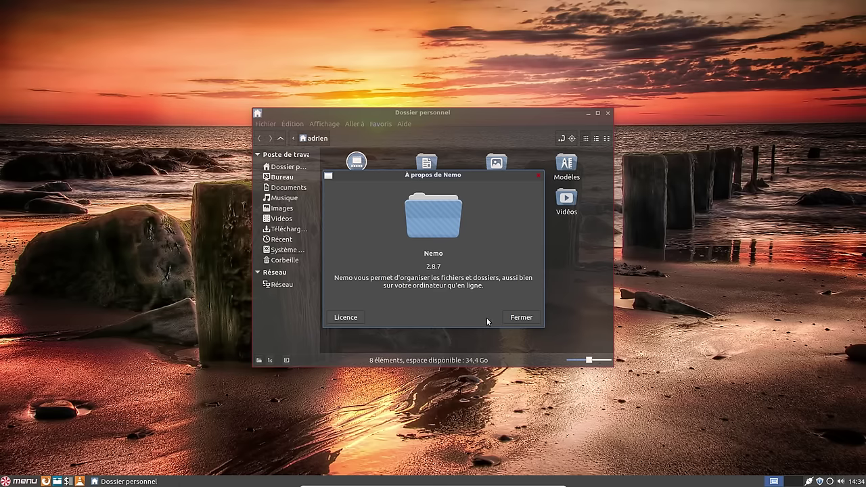
left_click(533, 320)
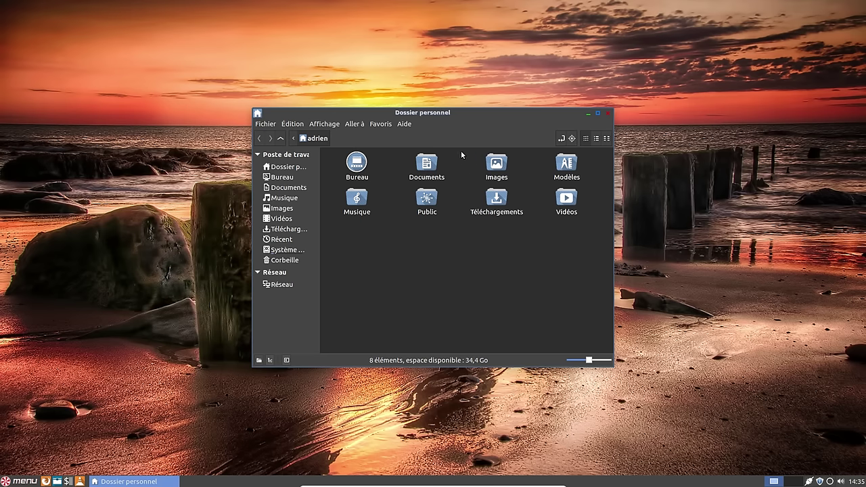
left_click(405, 125)
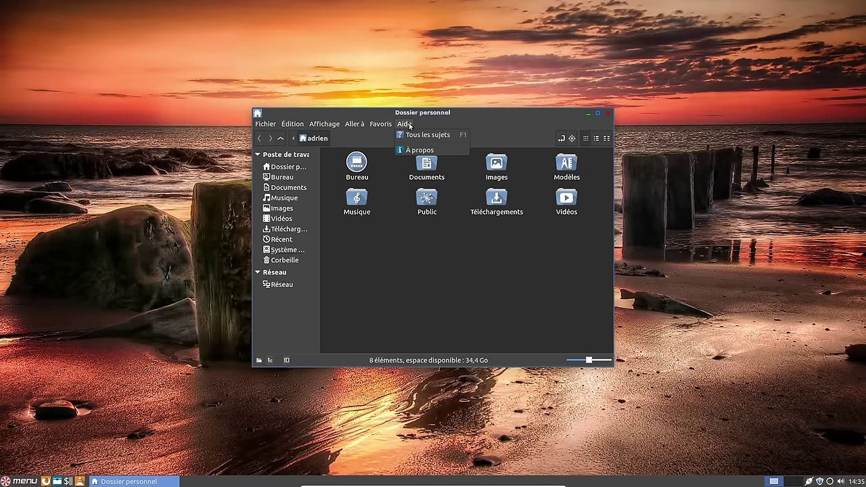
left_click(409, 125)
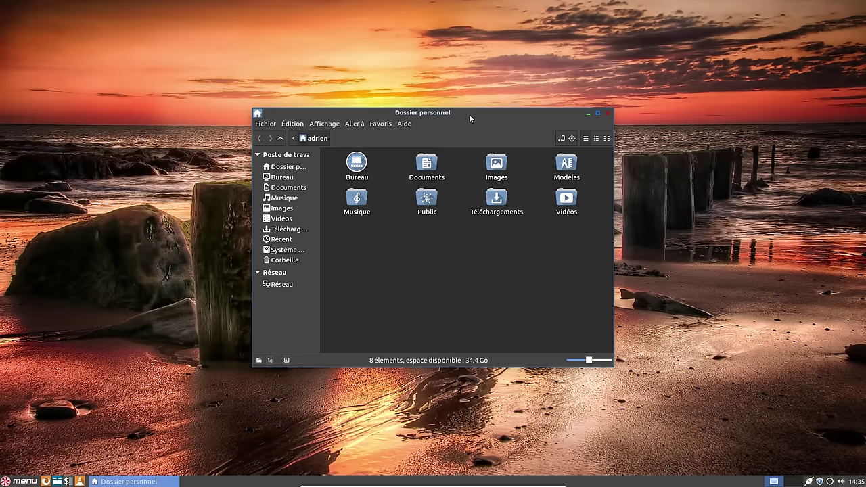
Move the Dossier personnel window slightly lower on the desktop and close it
left_click_drag(470, 118, 470, 105)
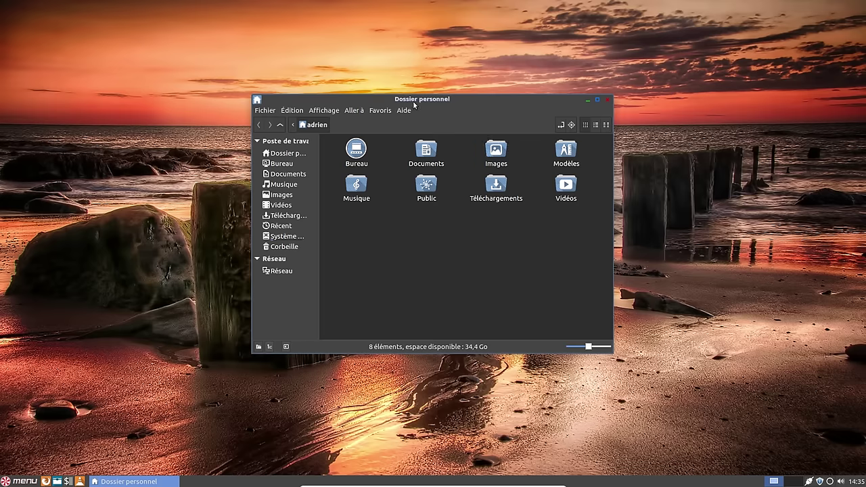
left_click_drag(414, 103, 421, 146)
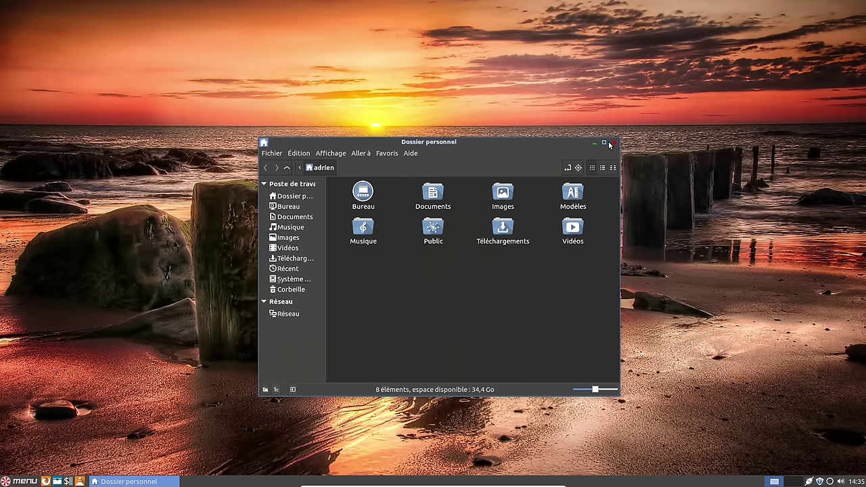
left_click(614, 143)
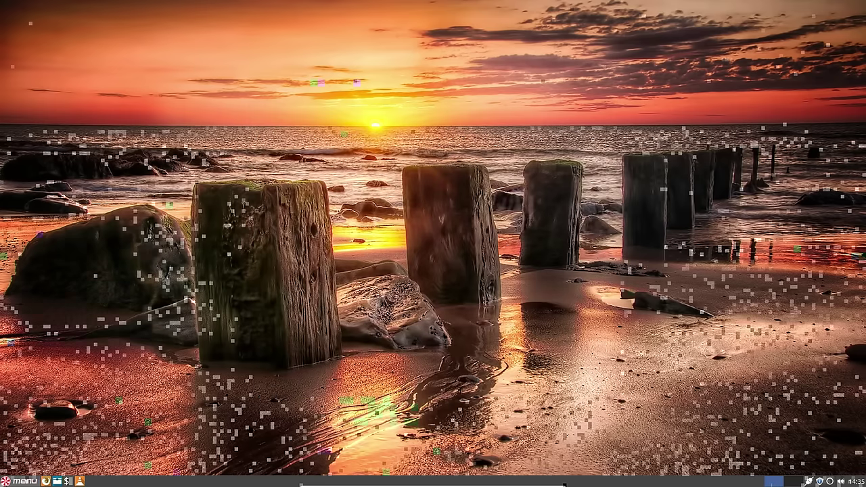
Open the Pluma text editor from the Accessoires category, view its À propos information and close the editor
left_click(20, 481)
mouse_move(150, 312)
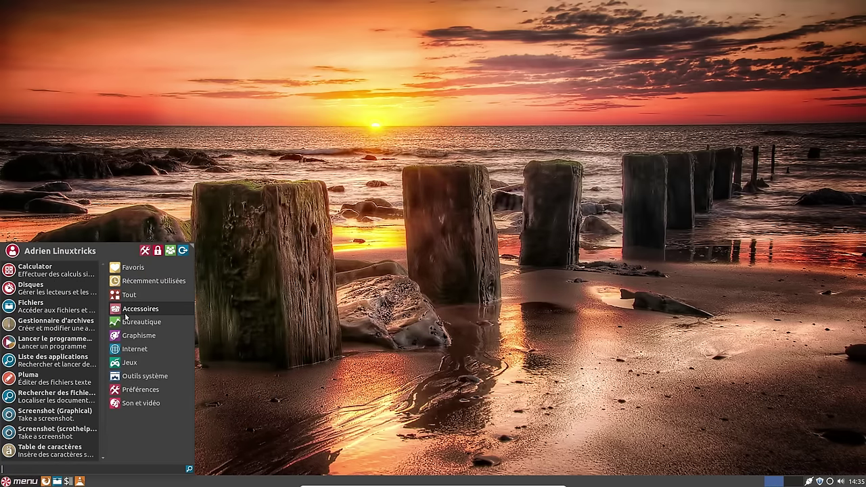
left_click(76, 384)
left_click(496, 134)
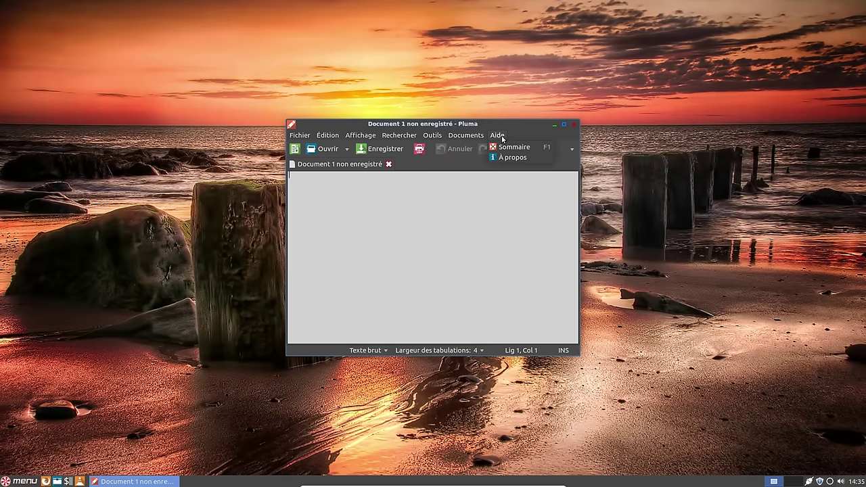
left_click(507, 158)
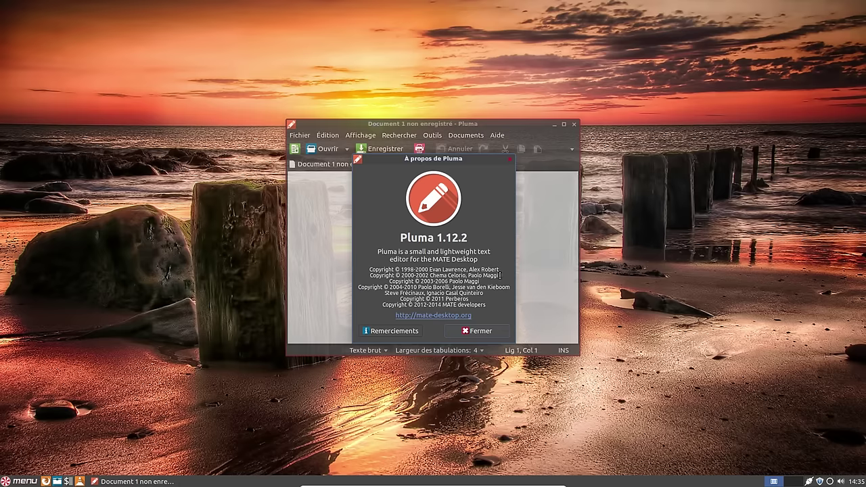
left_click(480, 331)
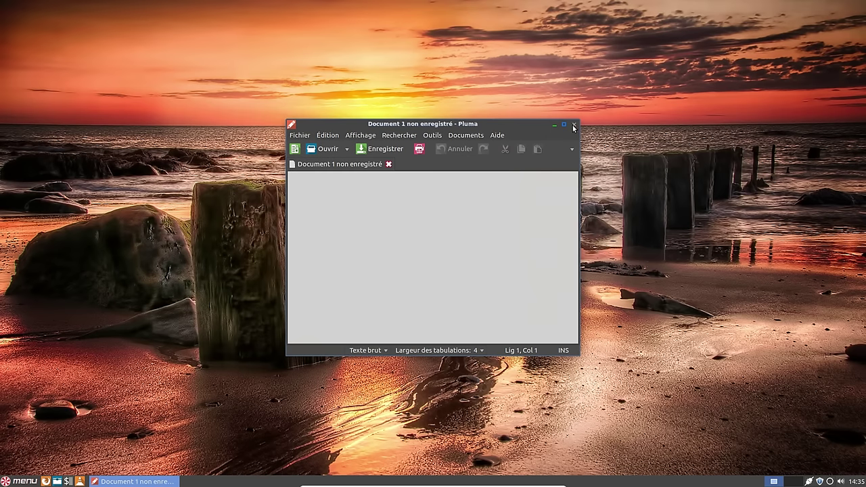
left_click(574, 125)
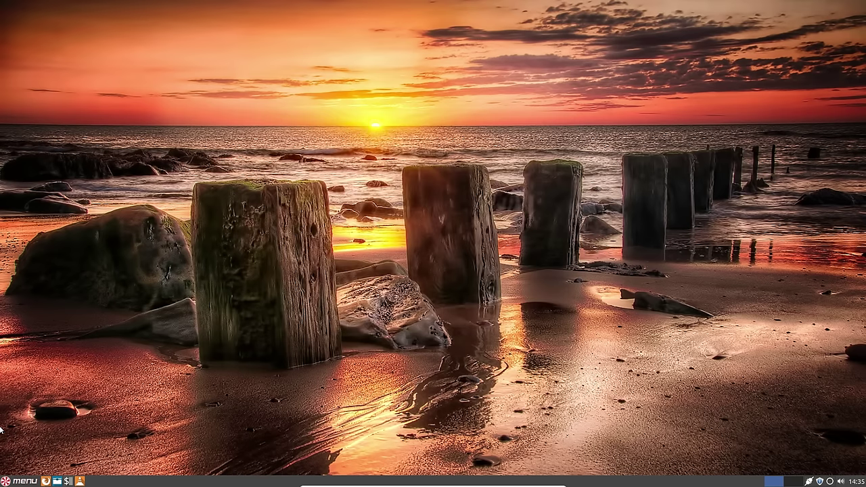
Look through the applications listed in the Accessoires and Bureautique categories
left_click(27, 481)
left_click(140, 309)
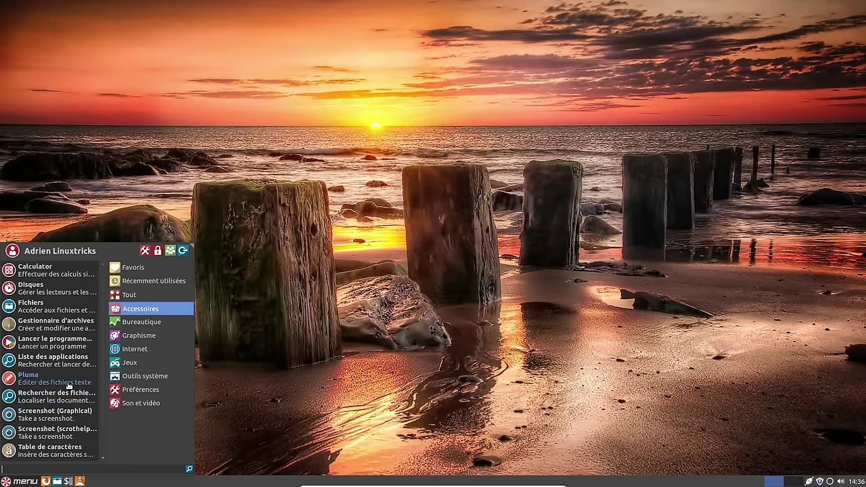
scroll(69, 385, "down", 2)
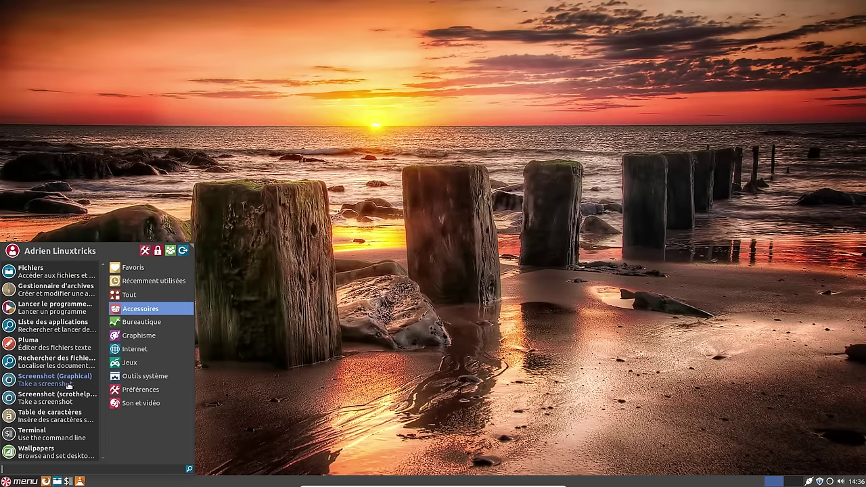
left_click(141, 324)
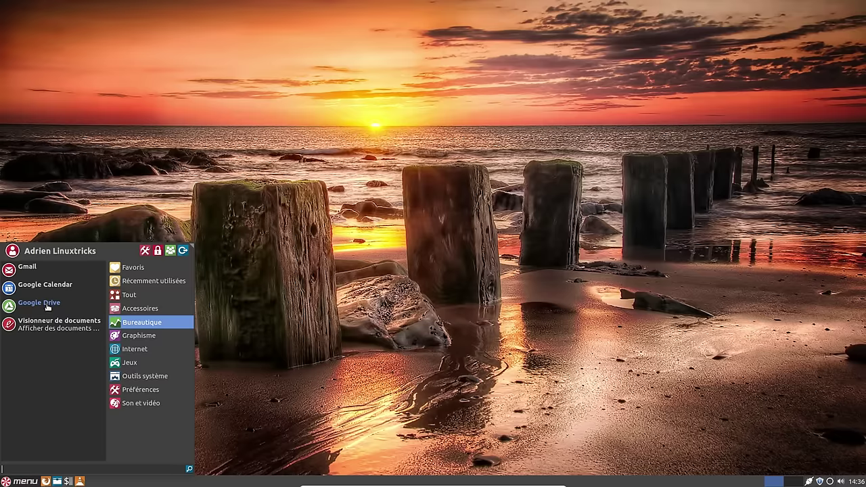
Launch Editor by Pixlr from the Graphisme category, move its window toward the middle of the desktop and dismiss the welcome screen
mouse_move(127, 336)
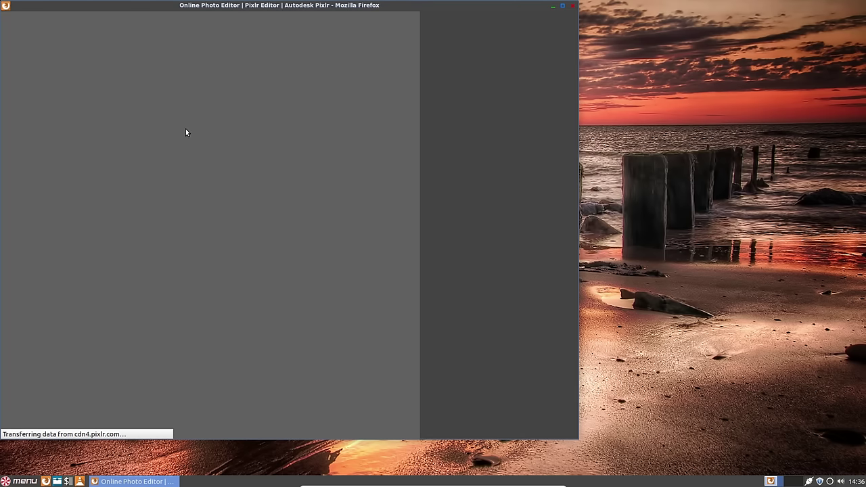
left_click_drag(262, 12, 340, 18)
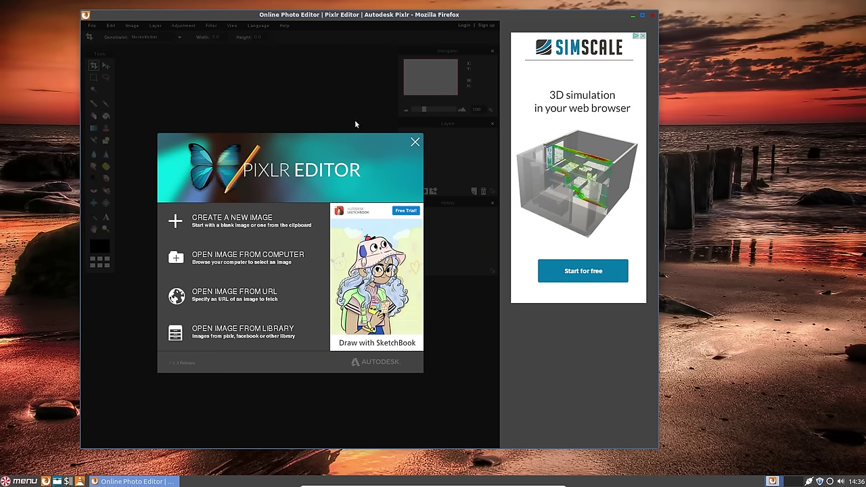
left_click(414, 142)
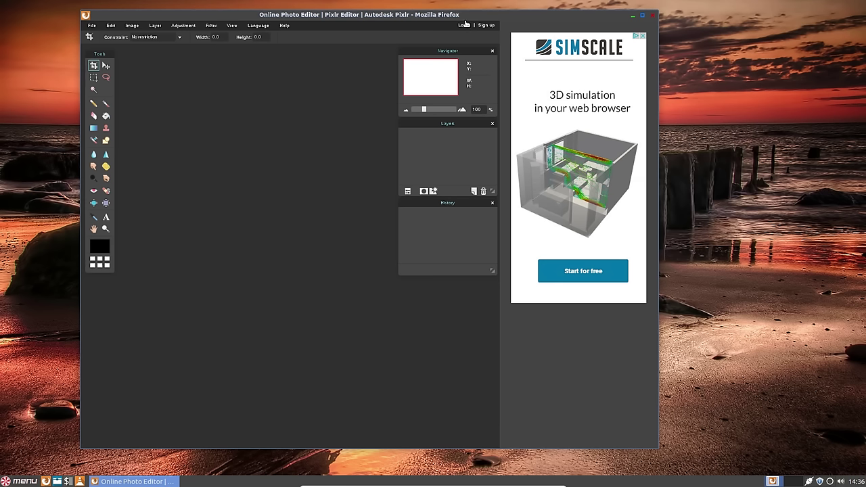
View Pixlr's file chooser for opening an image without selecting a file, and close the editor
left_click(99, 29)
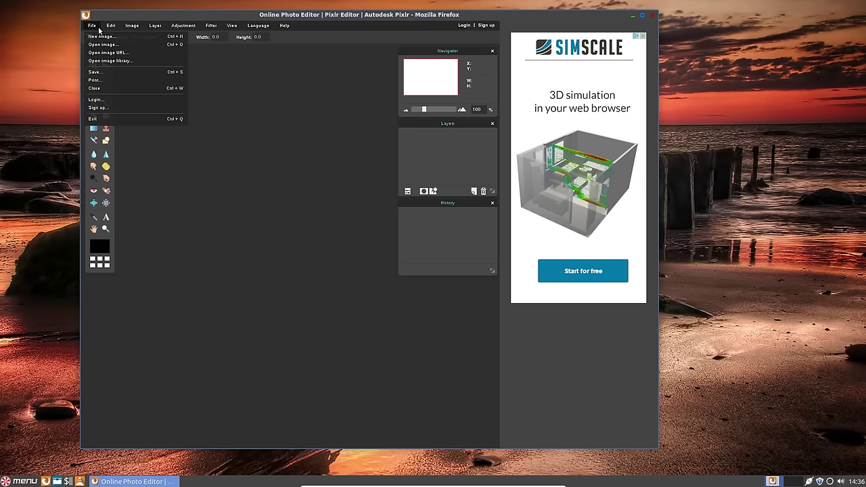
left_click(120, 45)
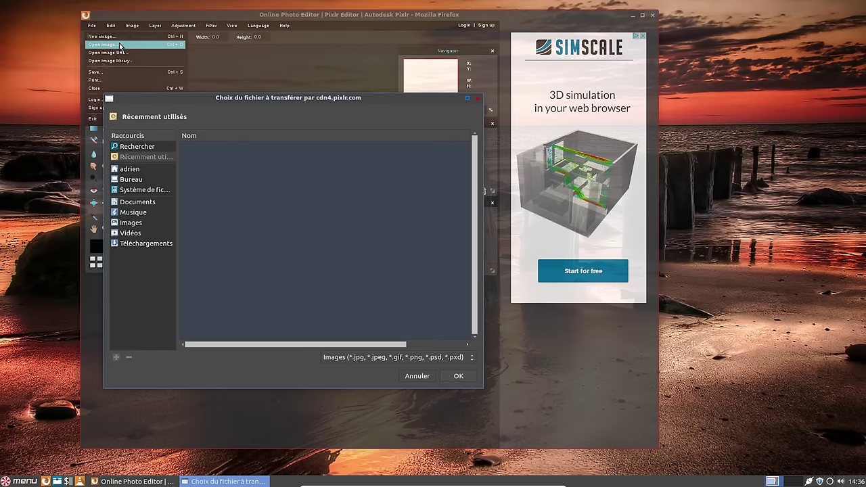
left_click(477, 100)
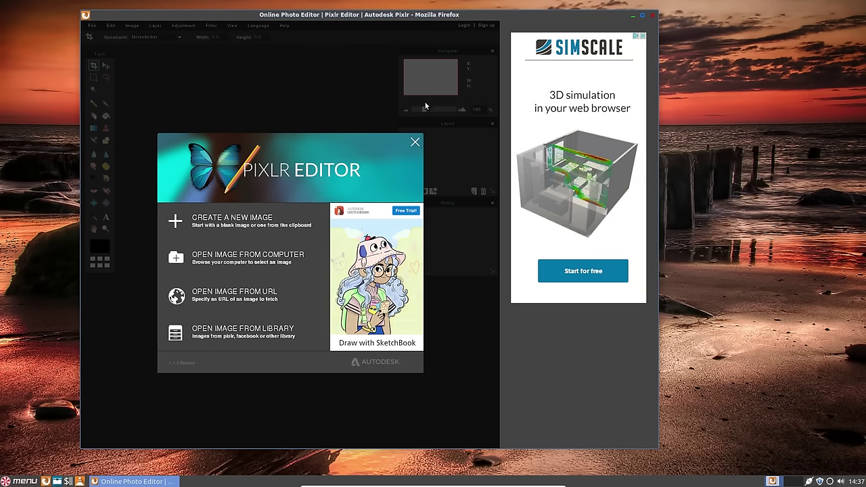
left_click(414, 143)
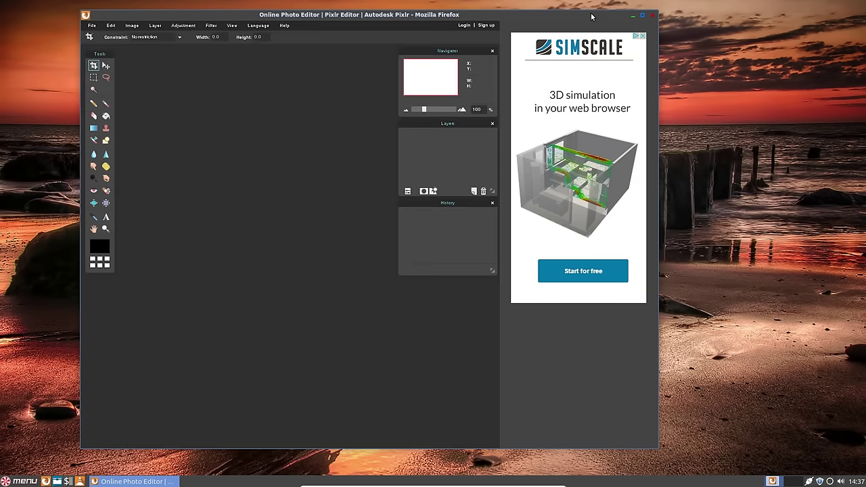
left_click(653, 16)
Open Visionneur d'images from the Graphisme category, view its À propos information and close the viewer
left_click(21, 481)
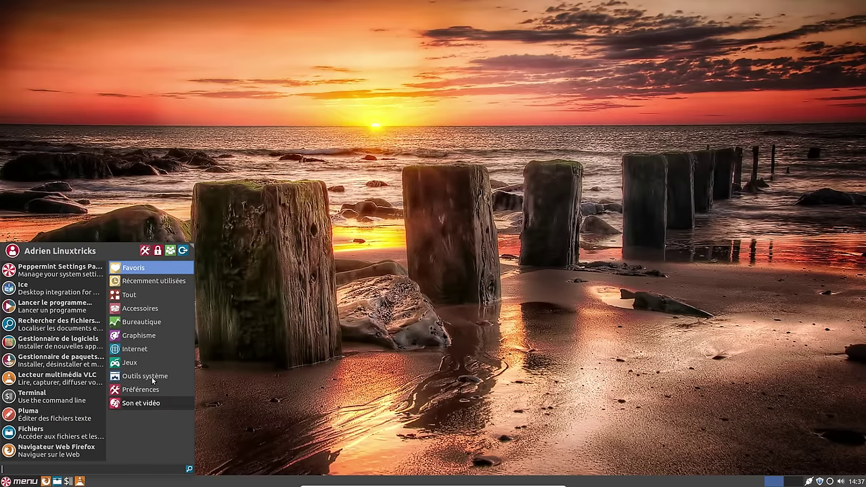
mouse_move(150, 335)
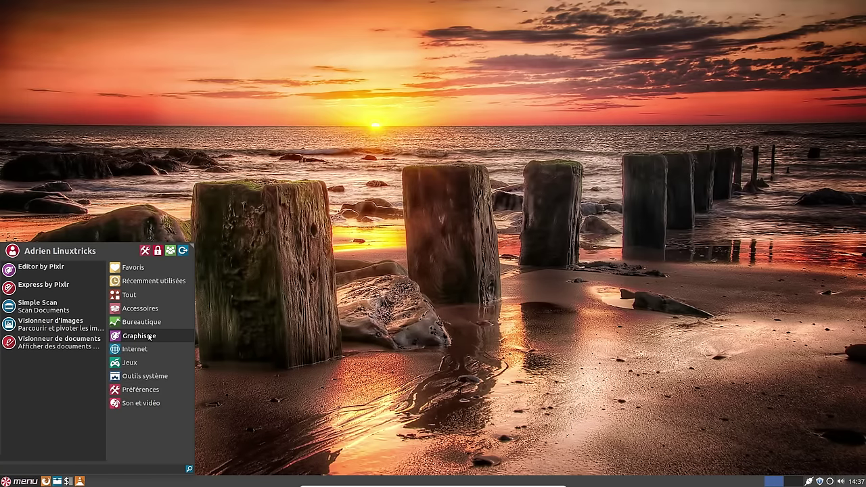
left_click(51, 324)
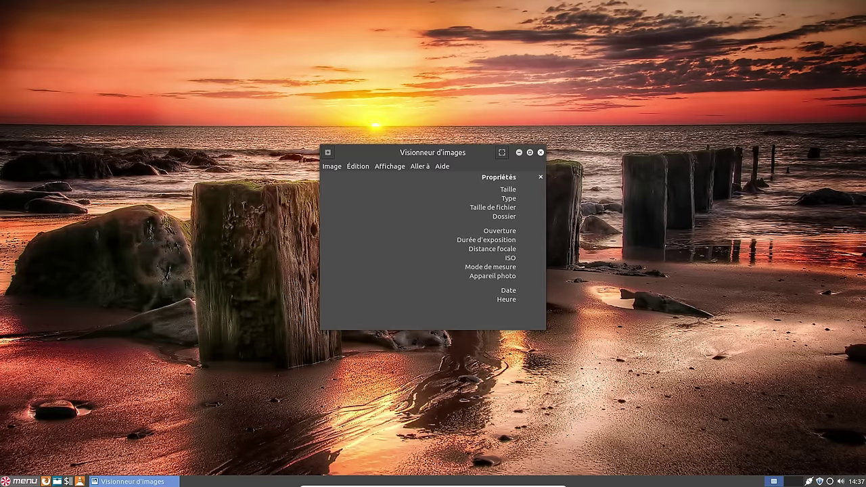
left_click(441, 166)
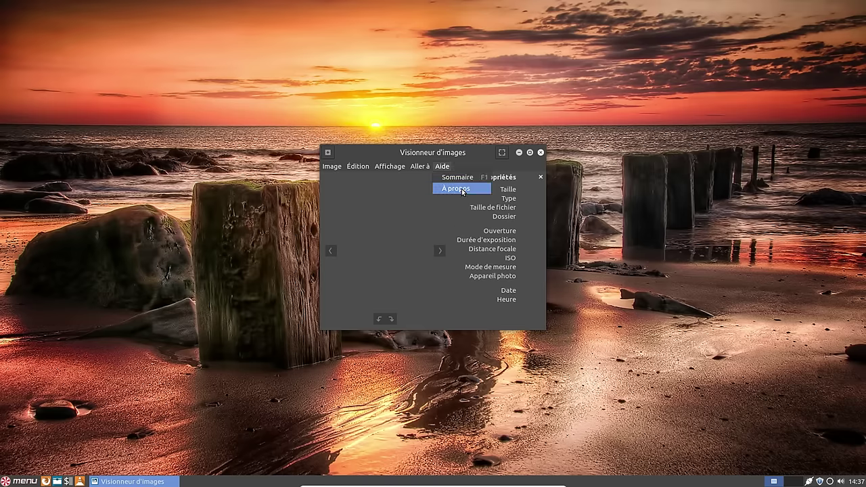
left_click(457, 188)
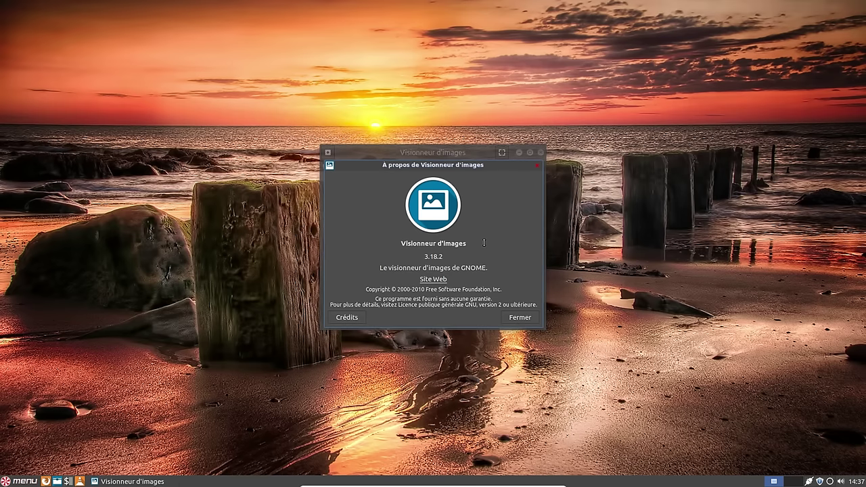
left_click(521, 318)
left_click(541, 152)
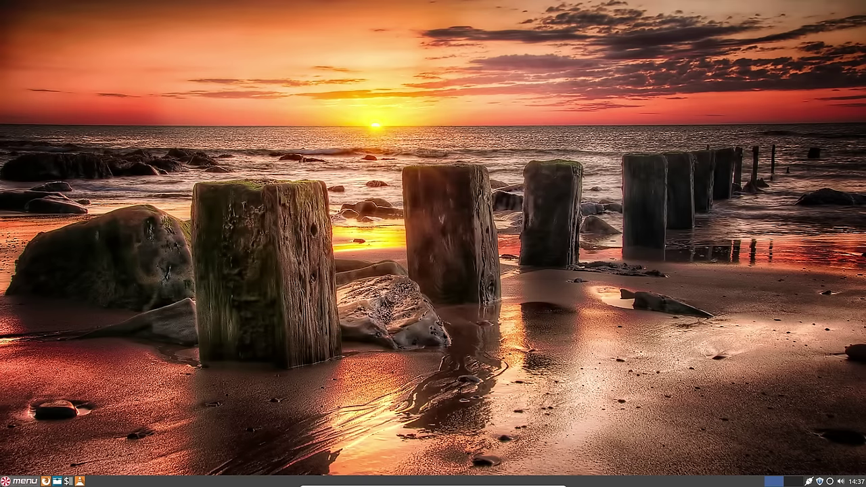
Open Visionneur de documents from the Graphisme category, view its À propos information and close the viewer
left_click(22, 481)
mouse_move(138, 334)
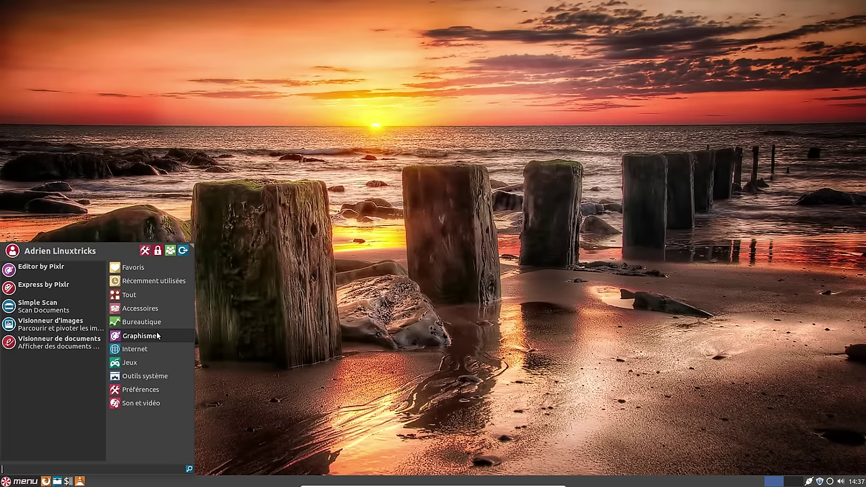
left_click(48, 340)
left_click(450, 112)
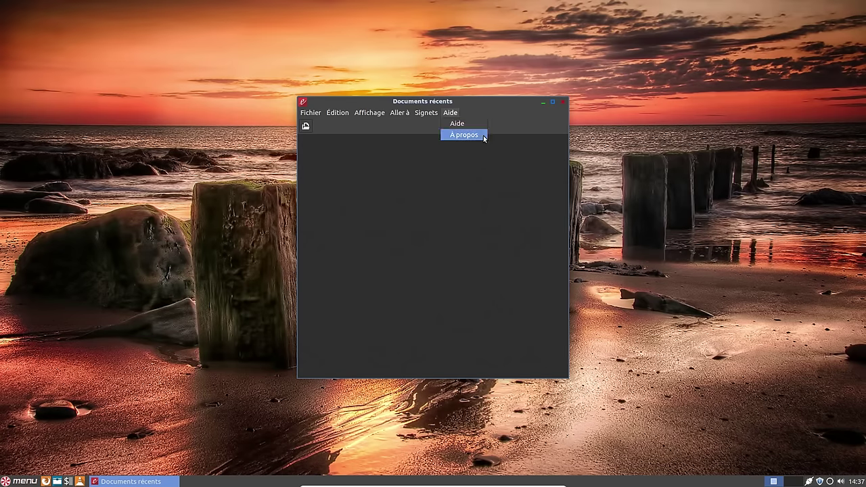
left_click(479, 137)
left_click(502, 307)
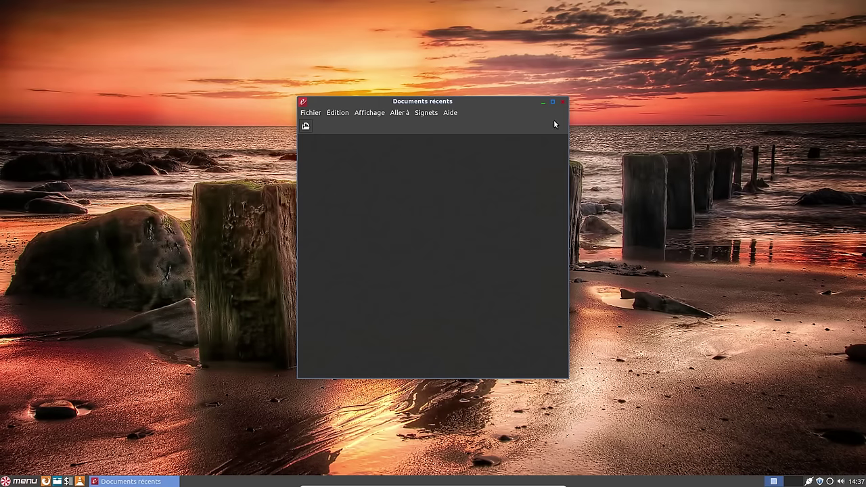
left_click(563, 101)
Look through the Internet category, launch Ice to view its options for creating web applications, and close it
key("super")
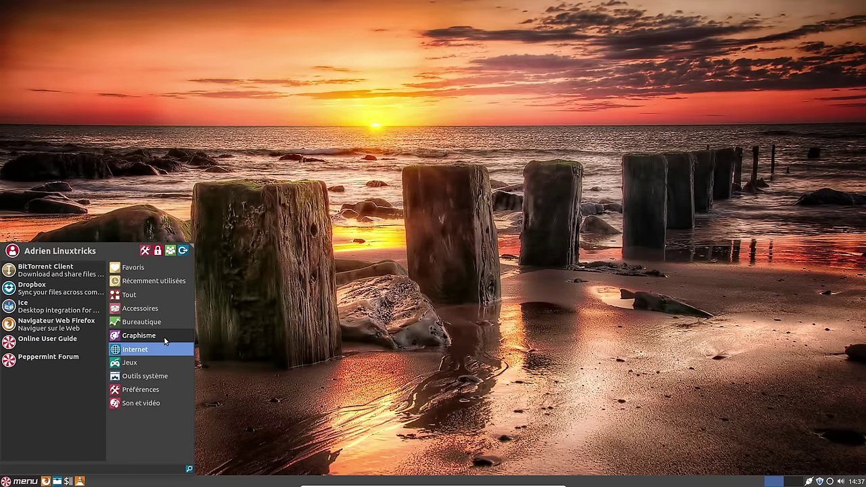
mouse_move(164, 354)
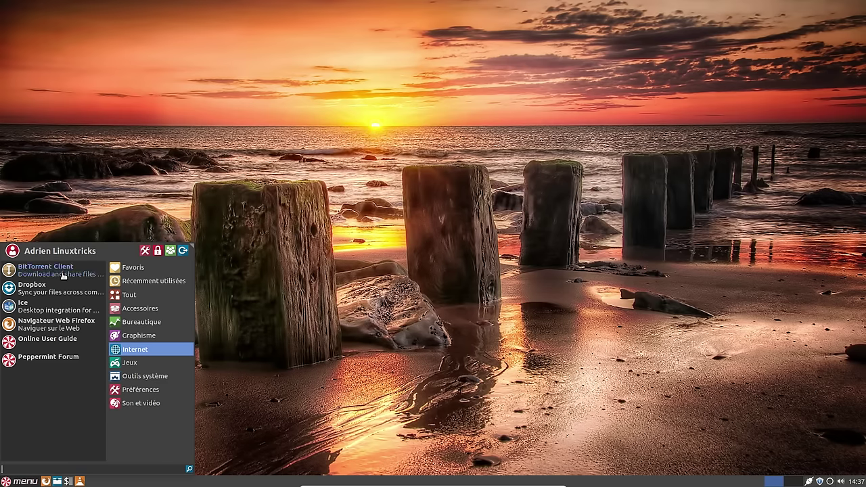
left_click(56, 313)
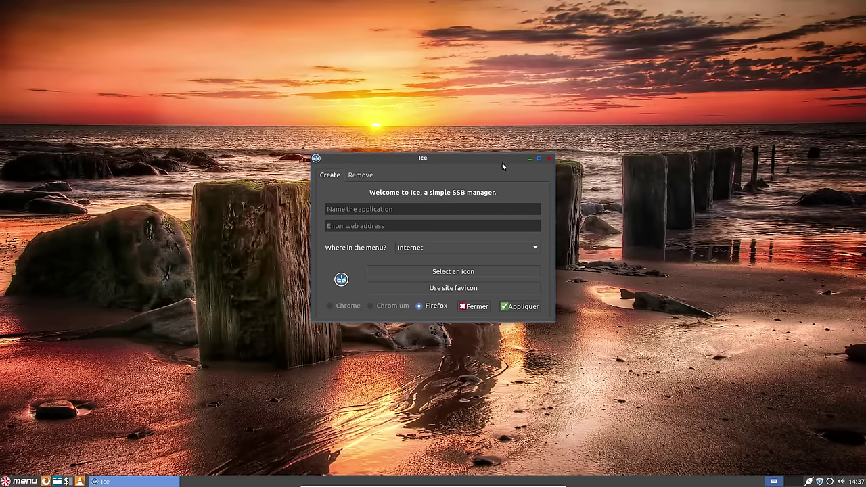
left_click(549, 159)
Launch Firefox from the Internet category and view the installed language packs in its Add-ons Manager
left_click(21, 481)
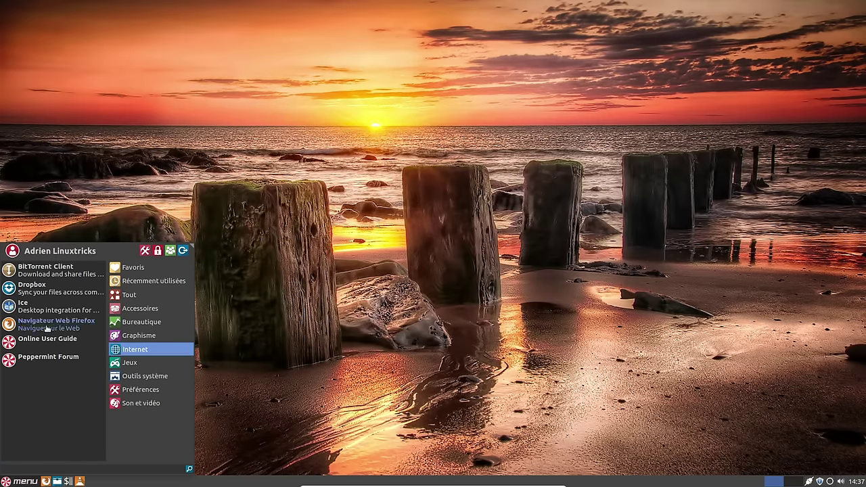
left_click(48, 328)
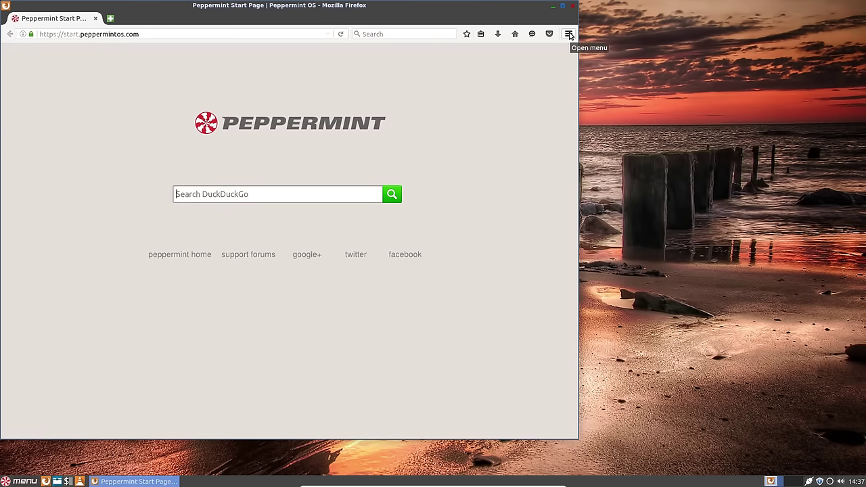
left_click(569, 34)
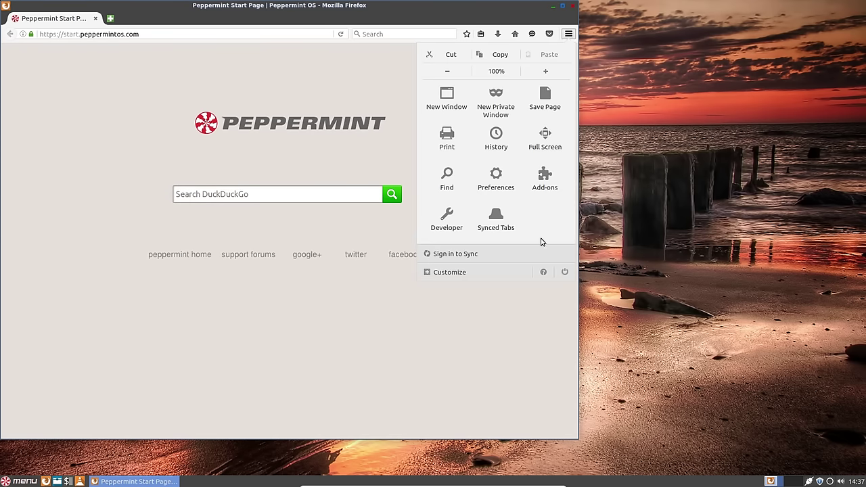
left_click(550, 186)
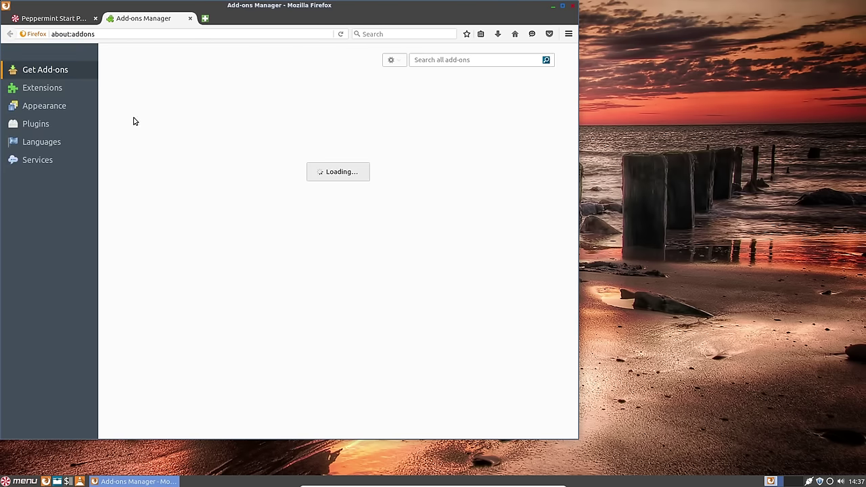
left_click(44, 143)
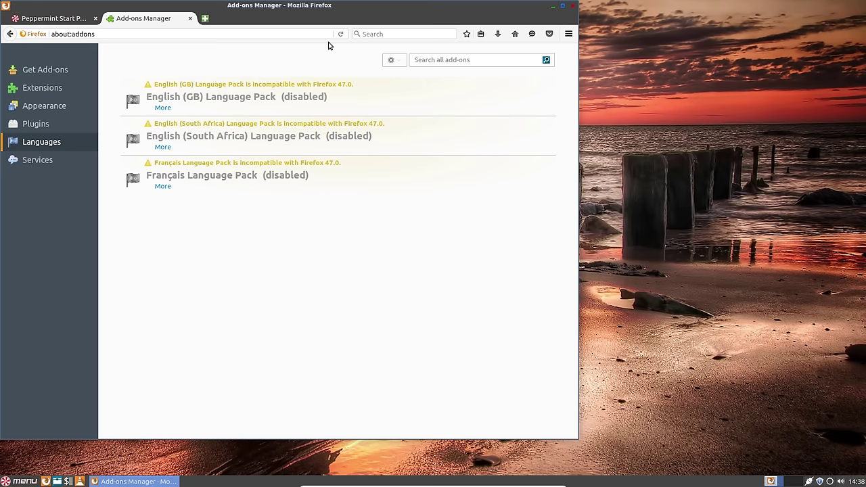
View the About Firefox information to check the browser's version and close it
left_click(568, 34)
left_click(544, 269)
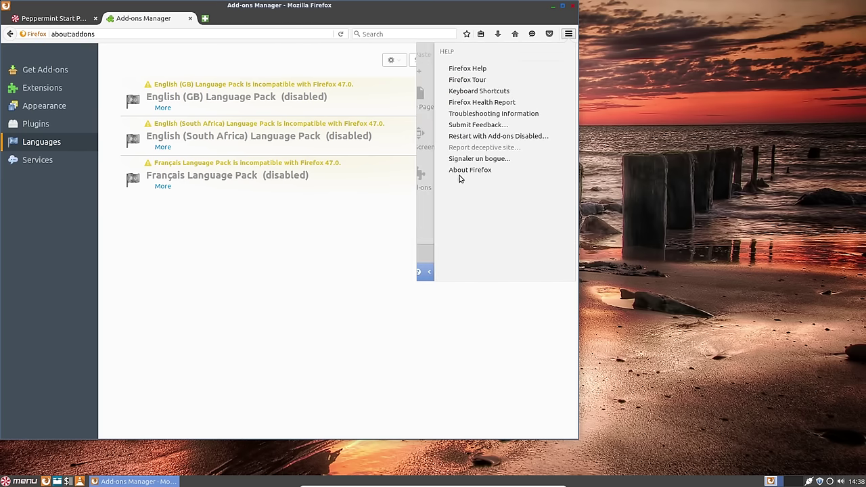
left_click(467, 170)
left_click(424, 146)
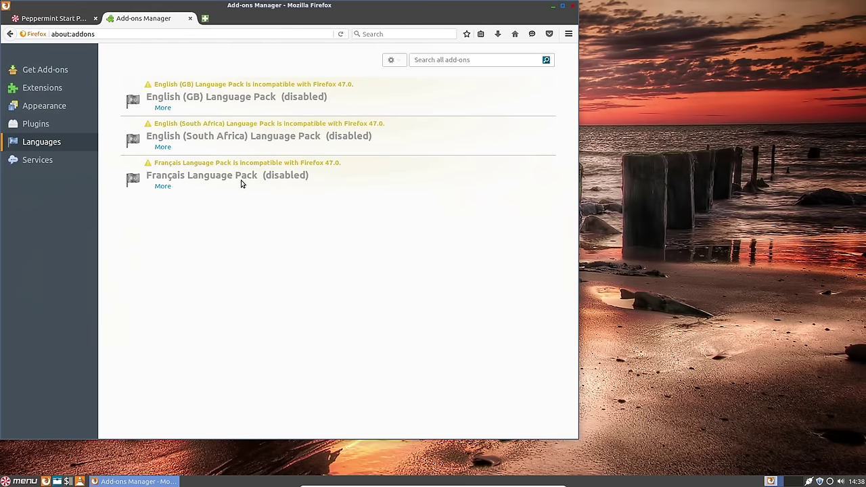
View the details of the Français Language Pack, return to the Peppermint start page and close Firefox with all its tabs
left_click(163, 186)
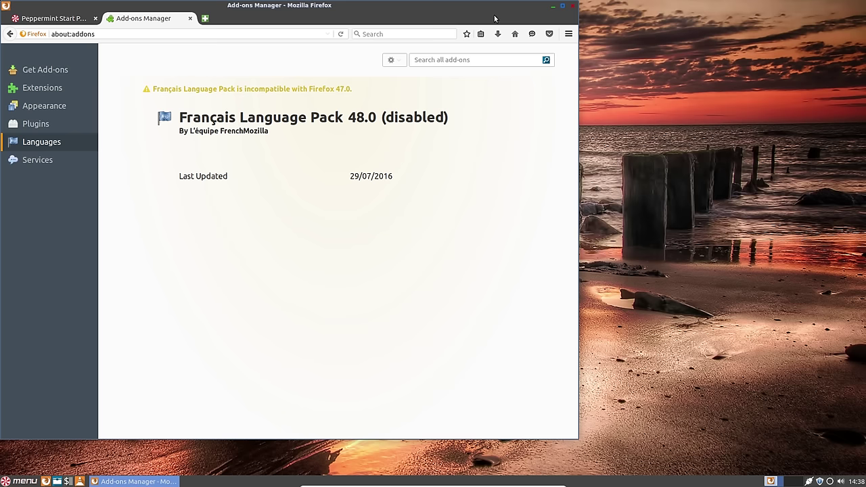
left_click(66, 21)
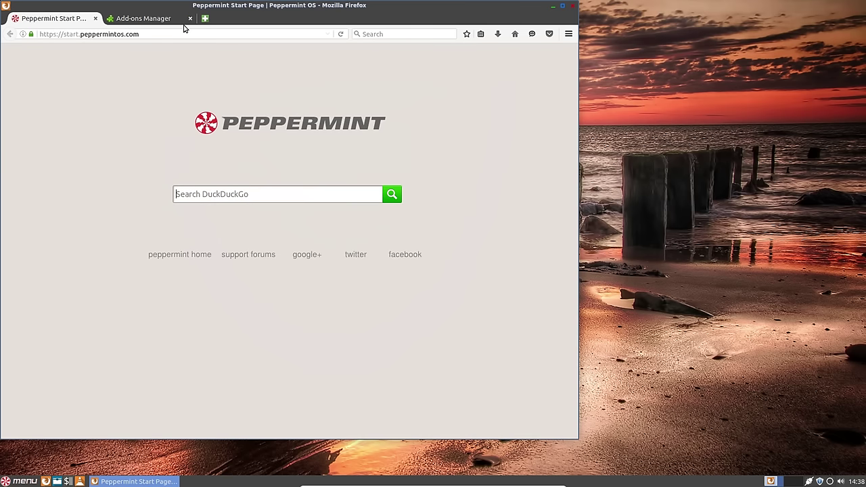
left_click(573, 6)
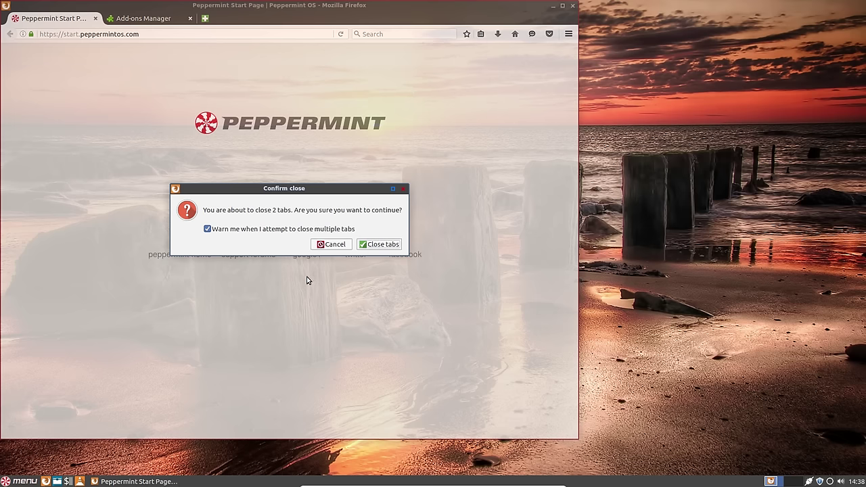
left_click(380, 244)
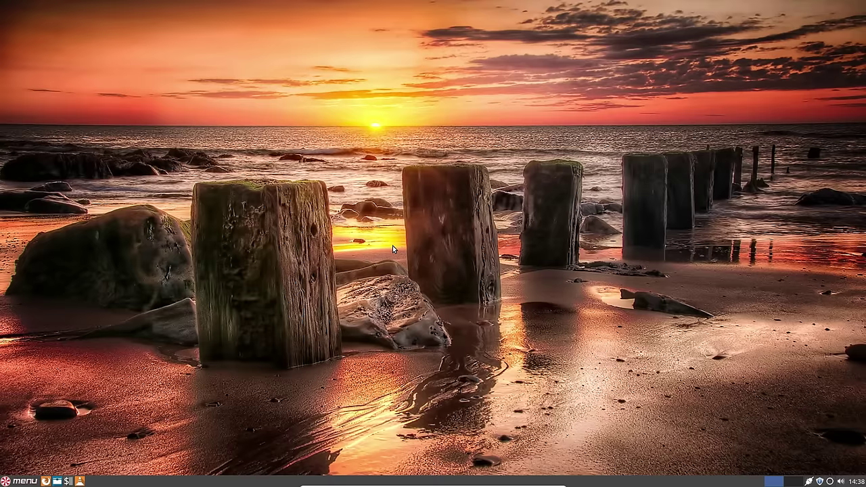
left_click(24, 481)
left_click(134, 349)
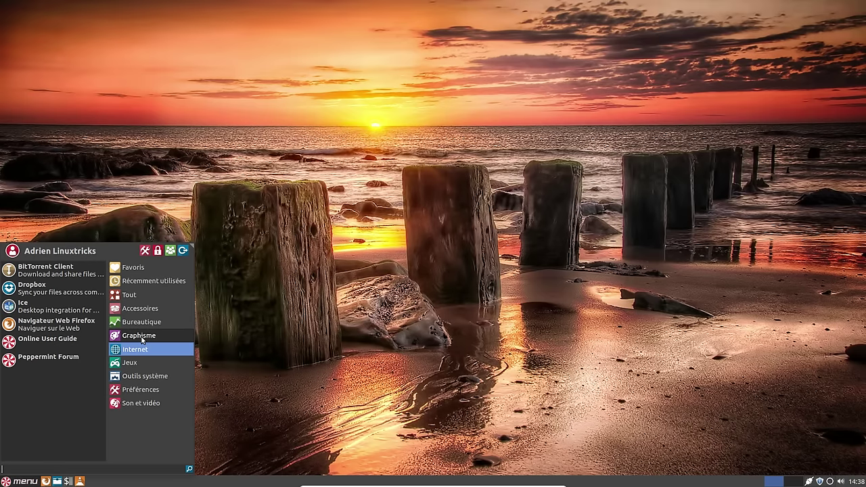
left_click(142, 336)
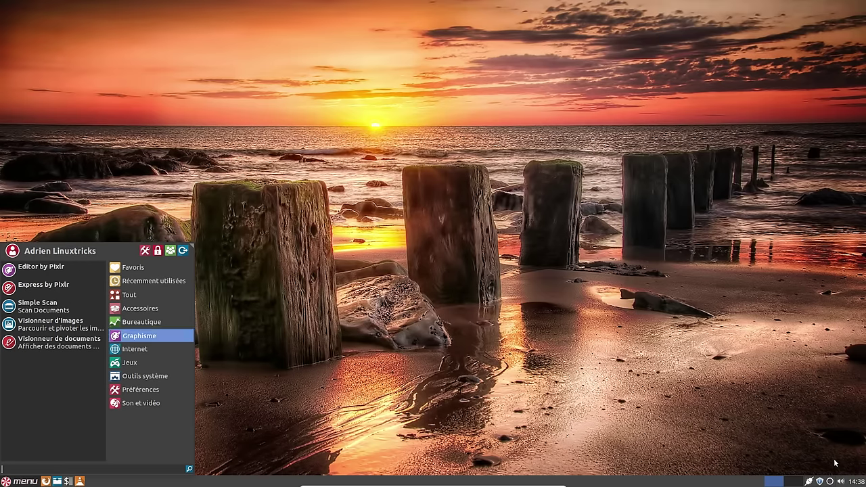
Open the Update Manager and look through its list of recommended package updates down to the level 5 kernel packages
right_click(821, 482)
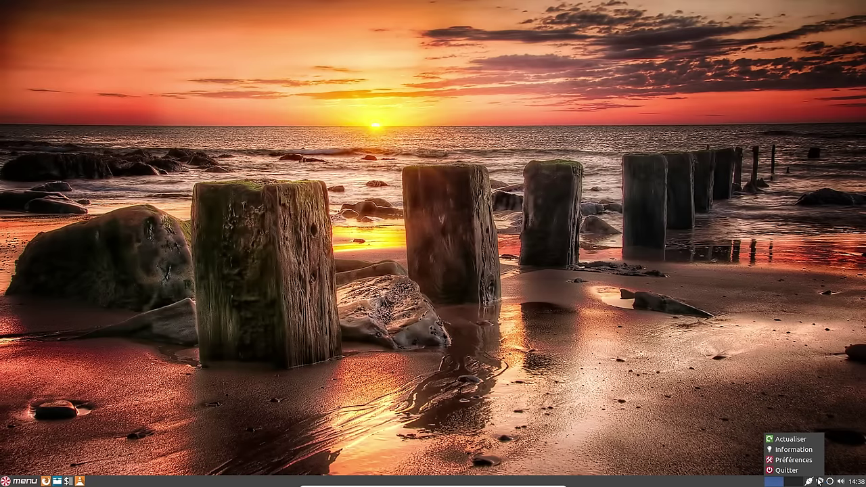
left_click(831, 482)
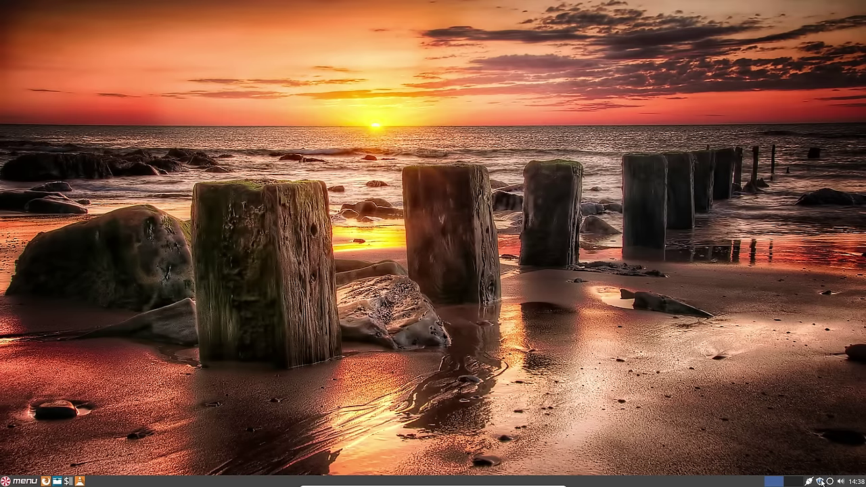
left_click(820, 482)
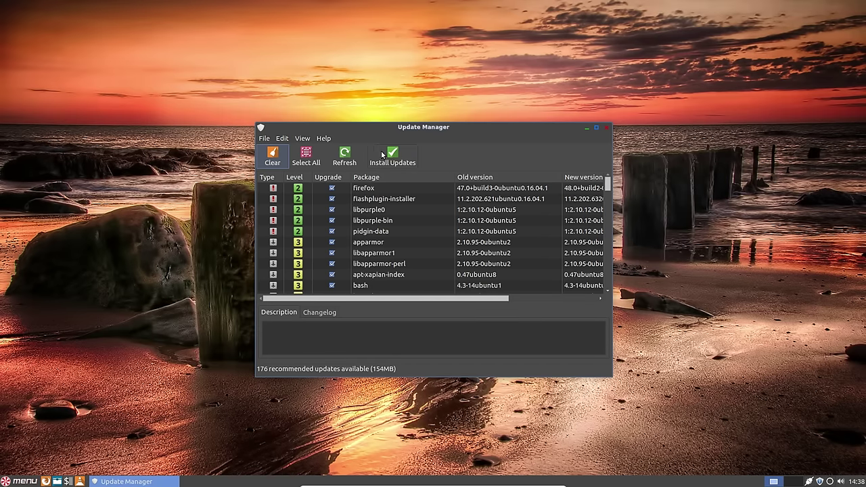
scroll(340, 228, "down", 10)
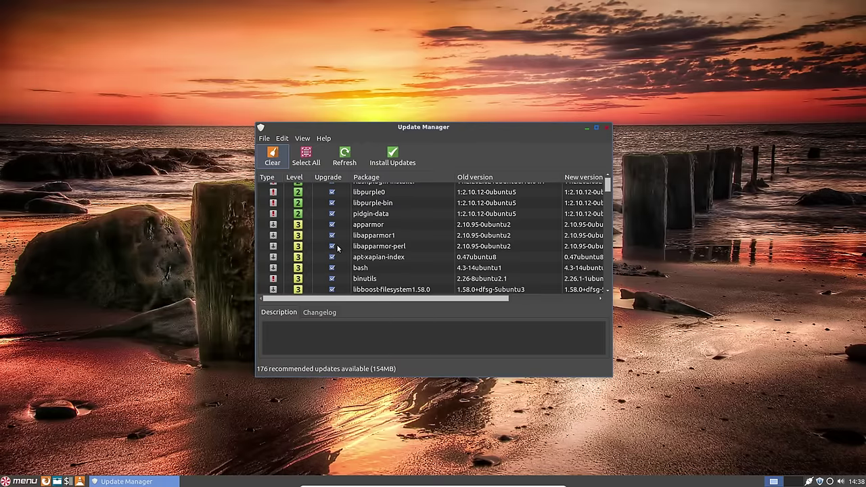
scroll(340, 228, "down", 15)
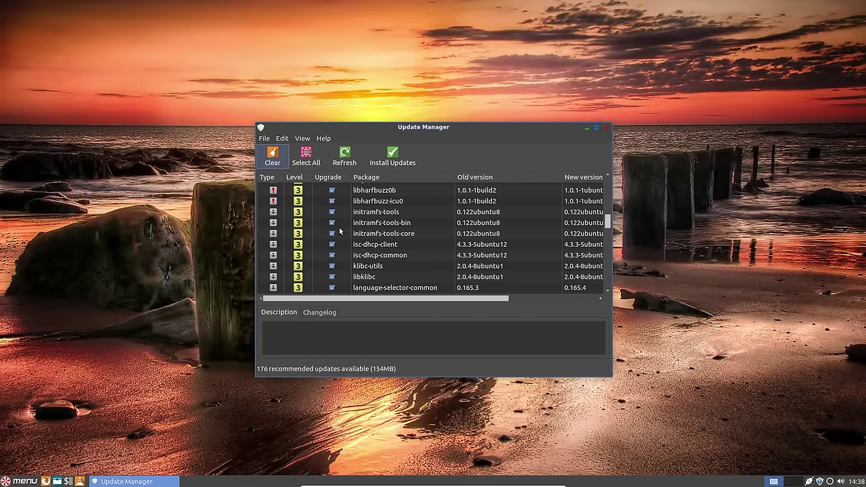
left_click_drag(609, 249, 614, 300)
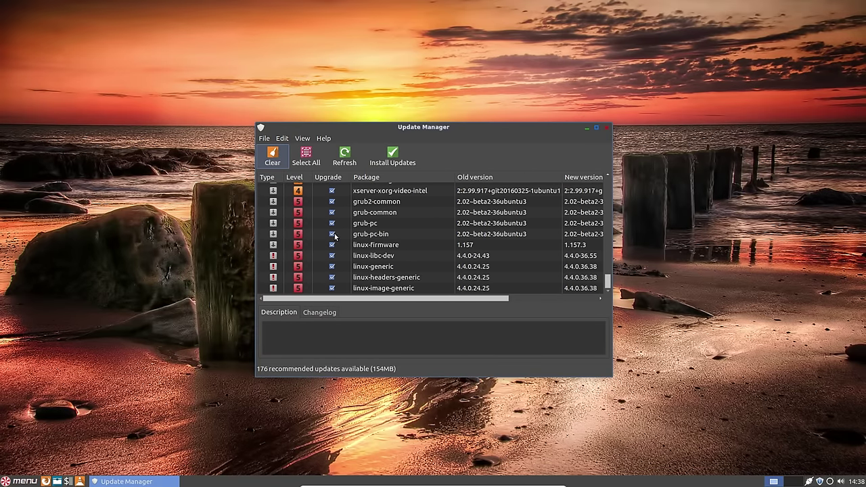
Start installing the recommended updates and authorize the Synaptic package manager with the account password
left_click(377, 154)
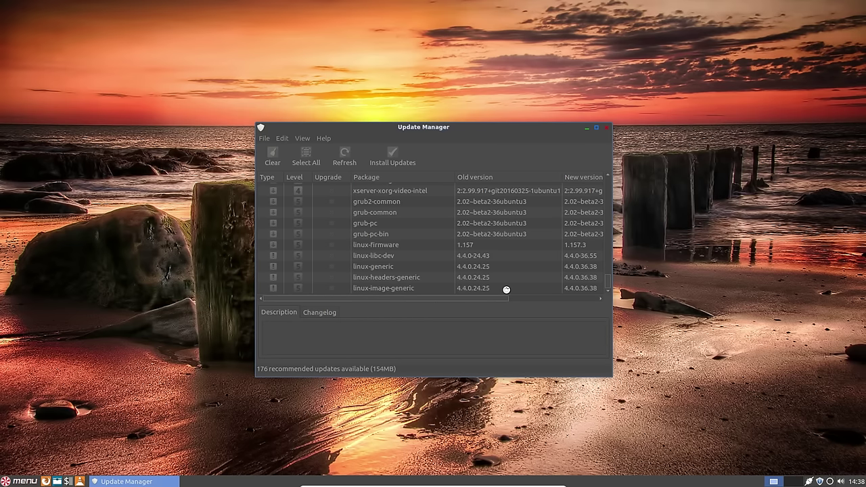
left_click(500, 322)
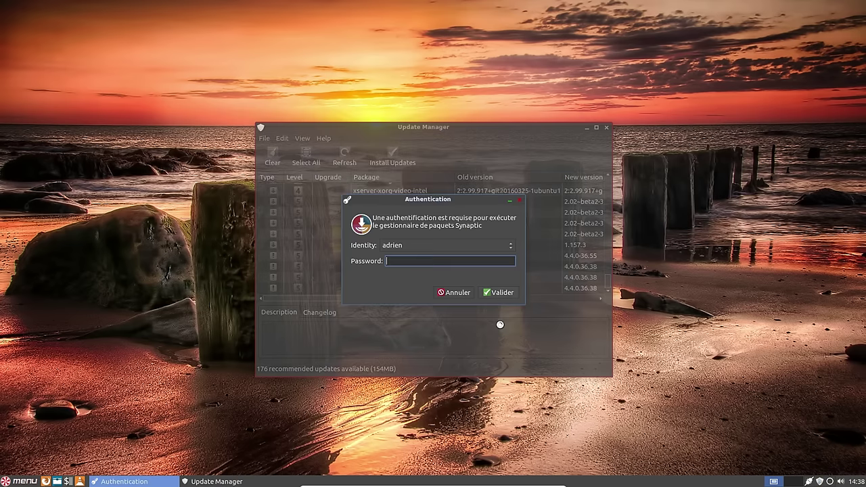
left_click(471, 294)
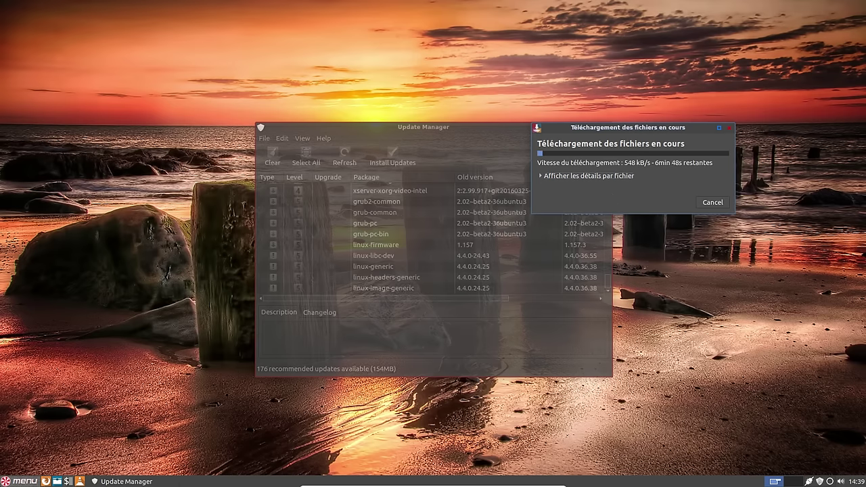
Launch Solitr from the Jeux category, move its window slightly away from the screen corner to view the game, and close it
left_click(20, 481)
mouse_move(153, 368)
mouse_move(153, 353)
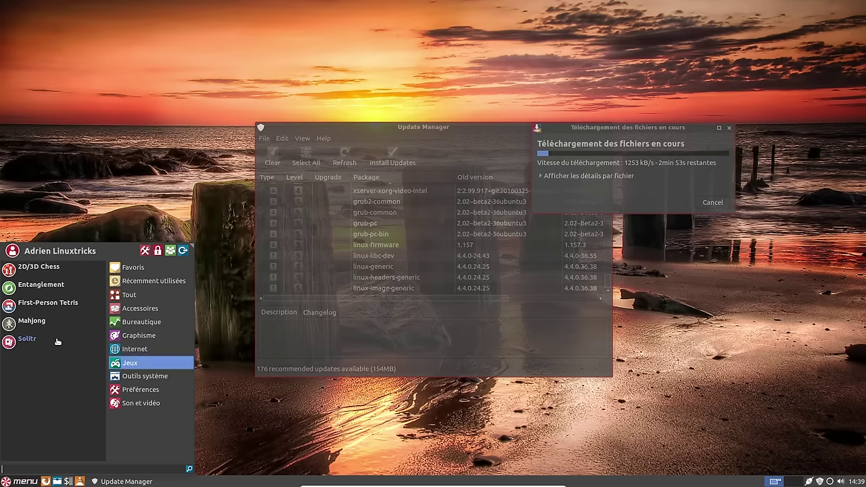
left_click(27, 345)
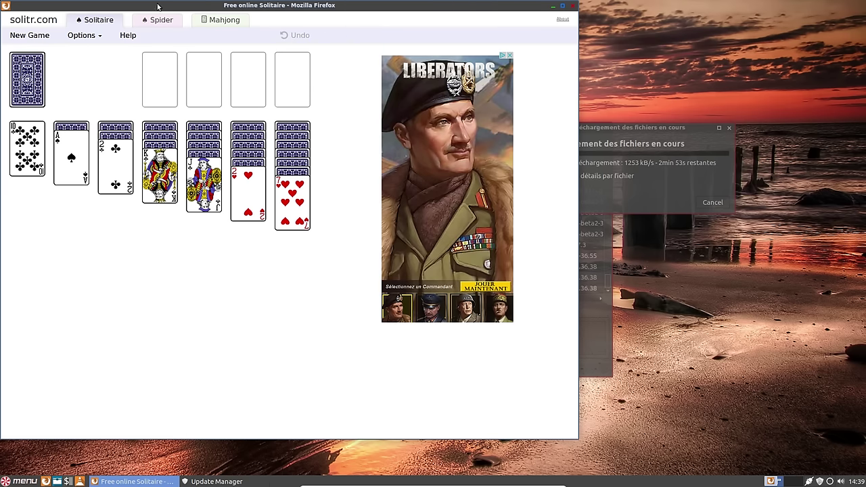
left_click_drag(270, 5, 292, 14)
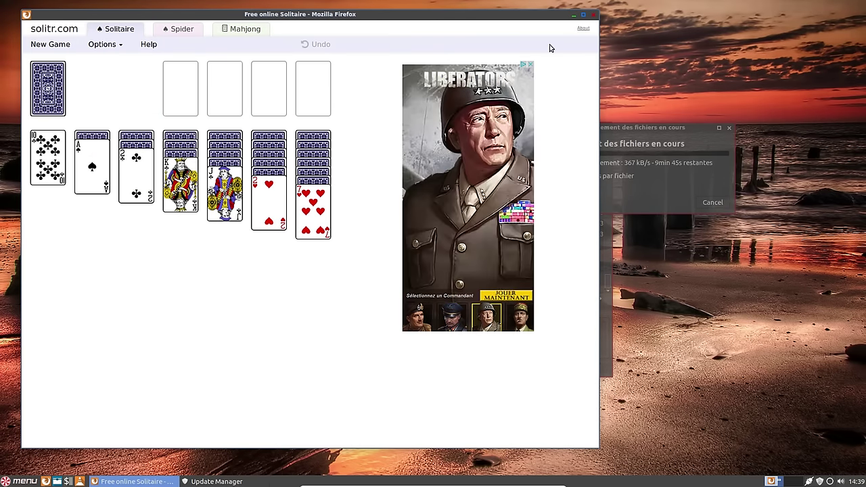
left_click(594, 14)
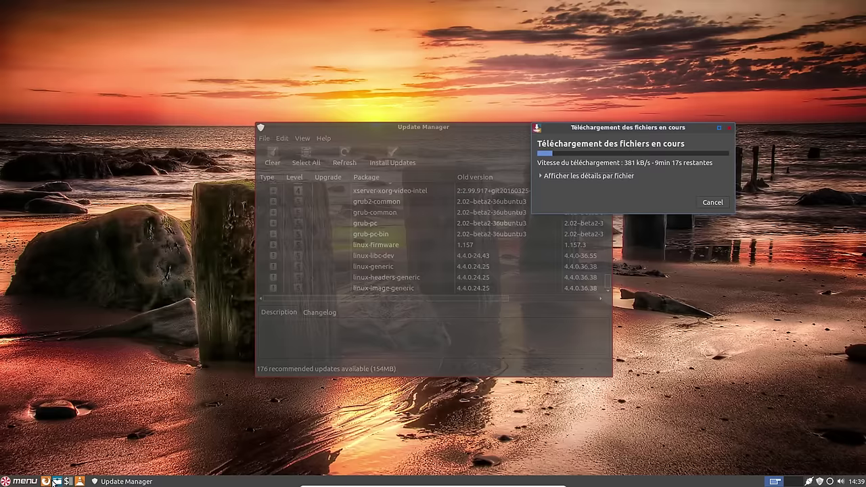
Launch Firefox, open its Add-ons Manager and switch from the installed extensions to the Get Add-ons catalogue
left_click(46, 481)
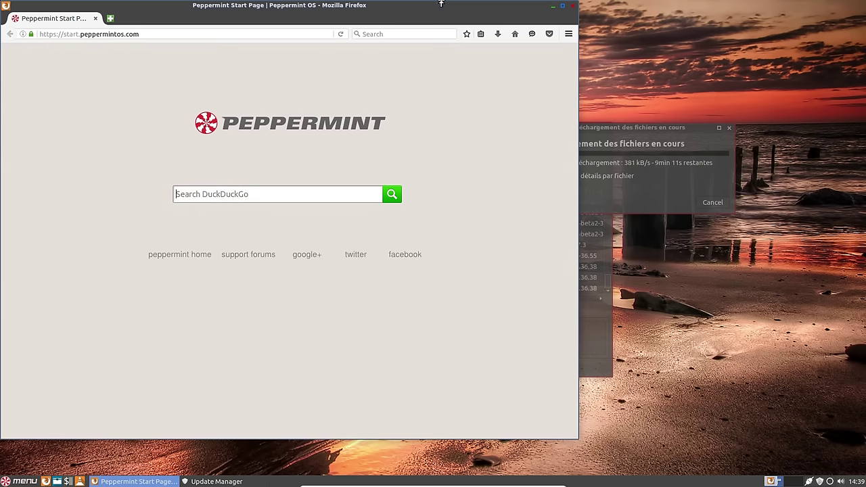
left_click(417, 33)
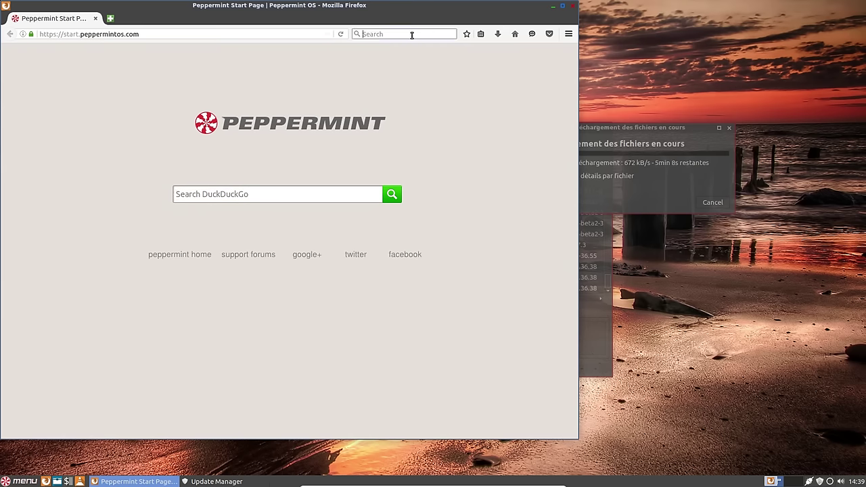
left_click(569, 34)
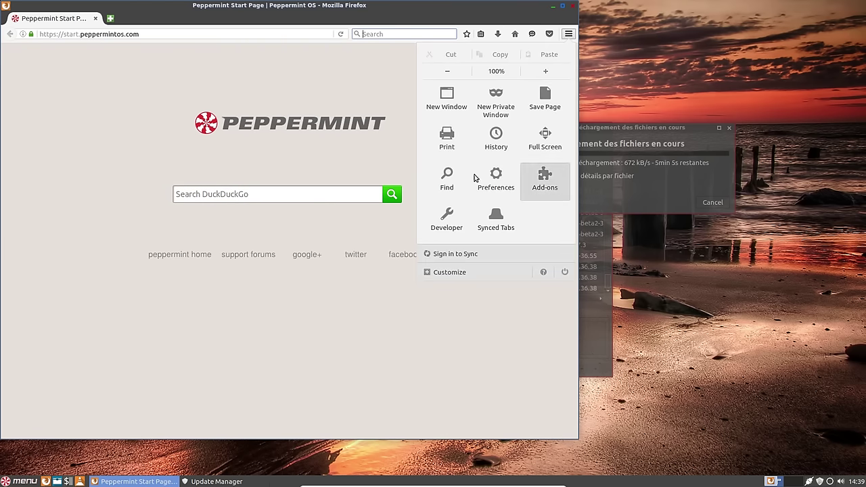
left_click(547, 189)
left_click(42, 87)
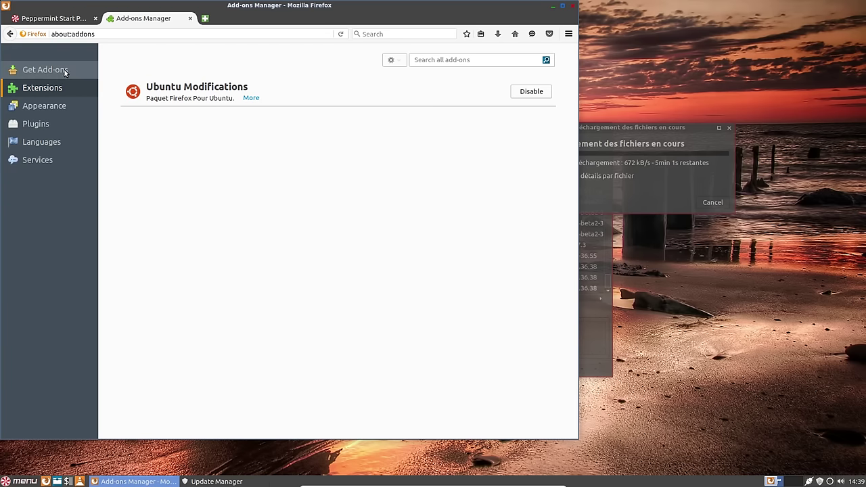
left_click(41, 70)
Search the add-ons catalogue for "ublock" and install uBlock Origin
left_click(431, 60)
type("ublock")
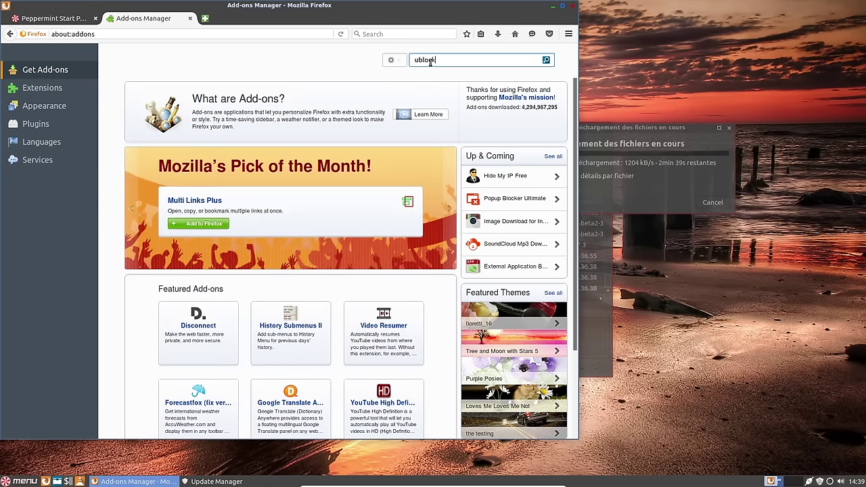
key("Return")
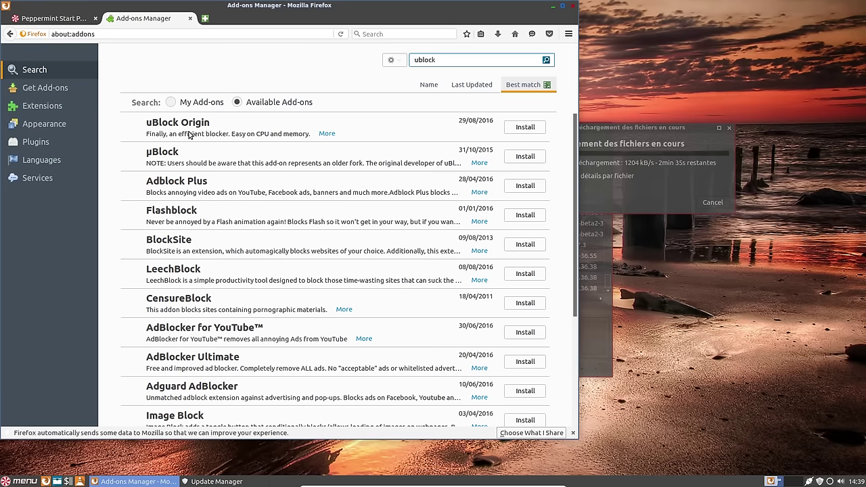
left_click(523, 129)
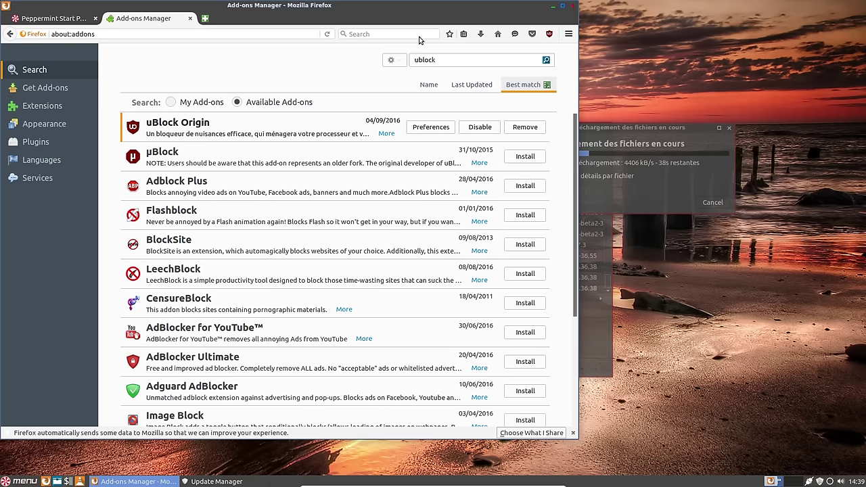
Launch Solitr again from the Jeux category, closing Firefox's two open tabs, and dismiss the advertisement beside the card game
left_click(20, 481)
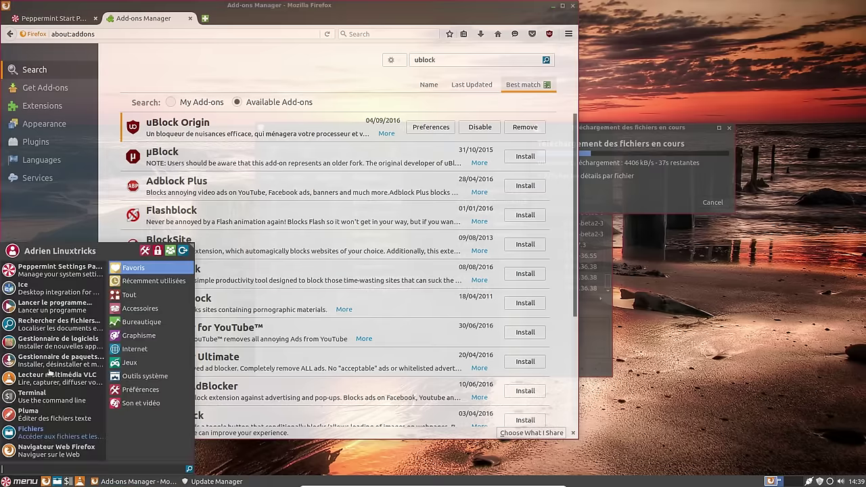
left_click(163, 362)
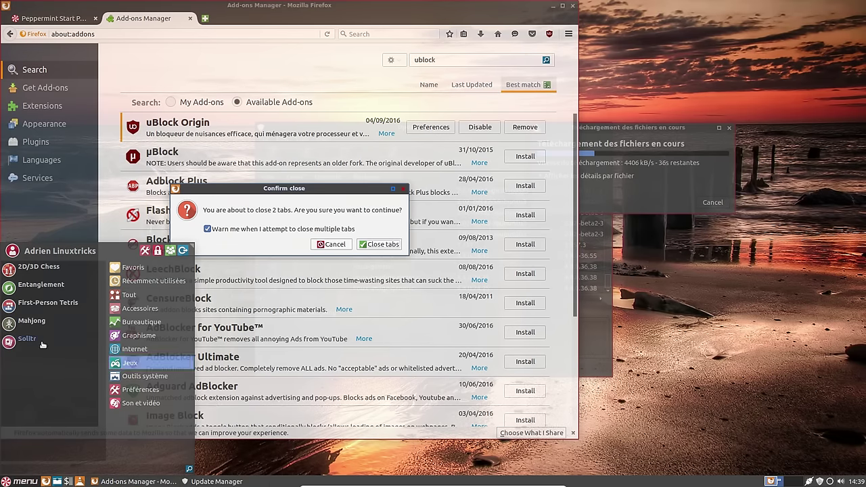
left_click(368, 246)
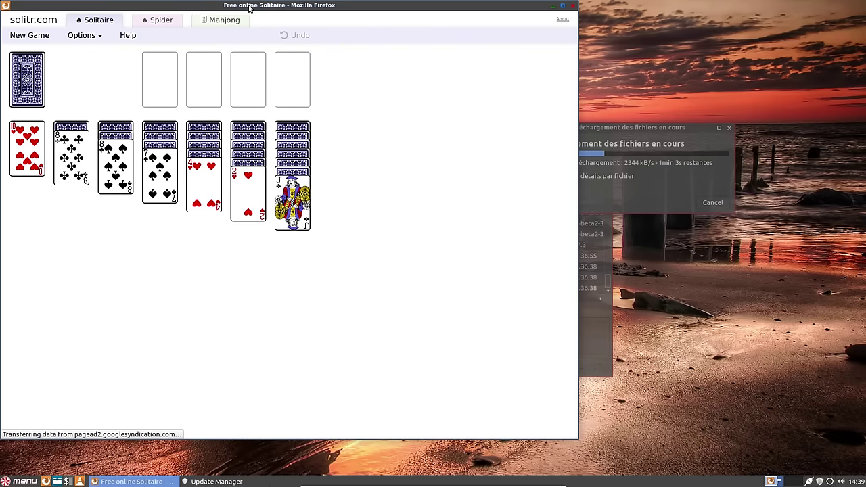
left_click_drag(249, 9, 413, 27)
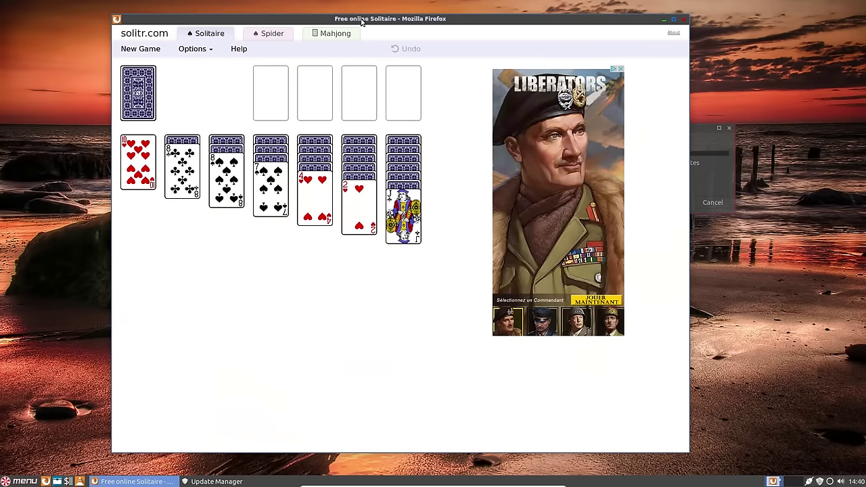
left_click(621, 70)
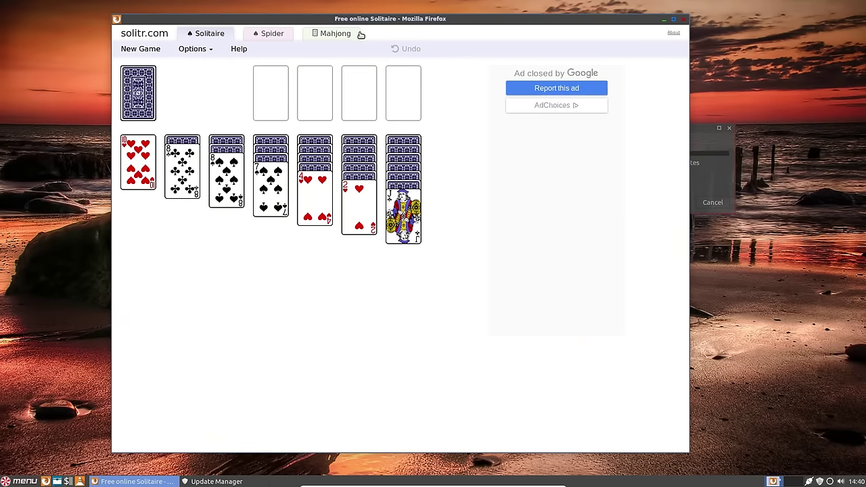
Check the context options on an empty part of the Solitr page and close the game window
right_click(423, 32)
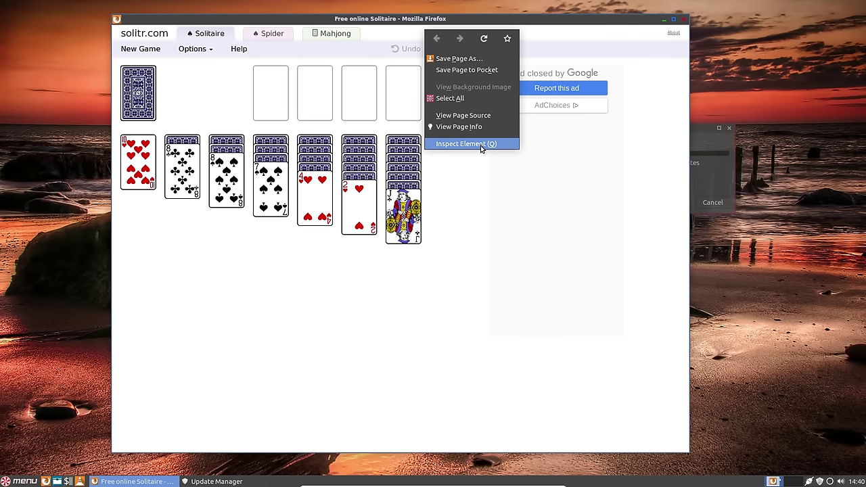
left_click(562, 23)
right_click(472, 35)
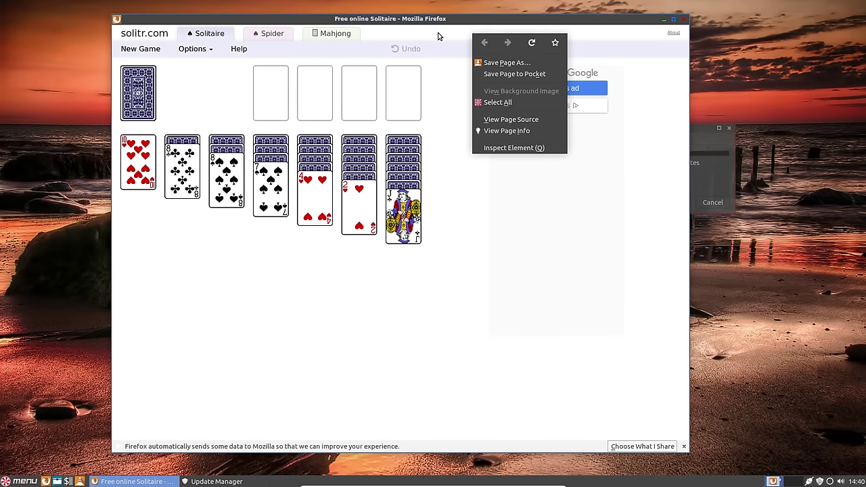
left_click(438, 35)
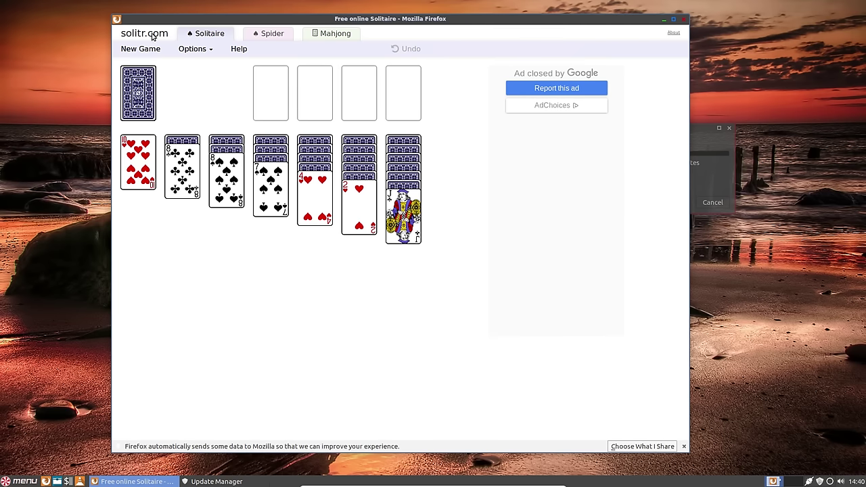
left_click(684, 20)
Launch the Gestionnaire de logiciels from the Outils système category and authorize it with the account password
left_click(20, 482)
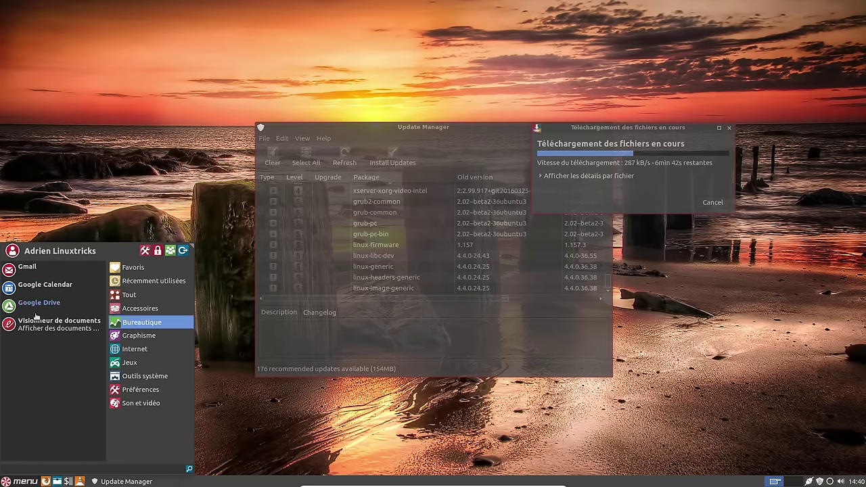
mouse_move(137, 377)
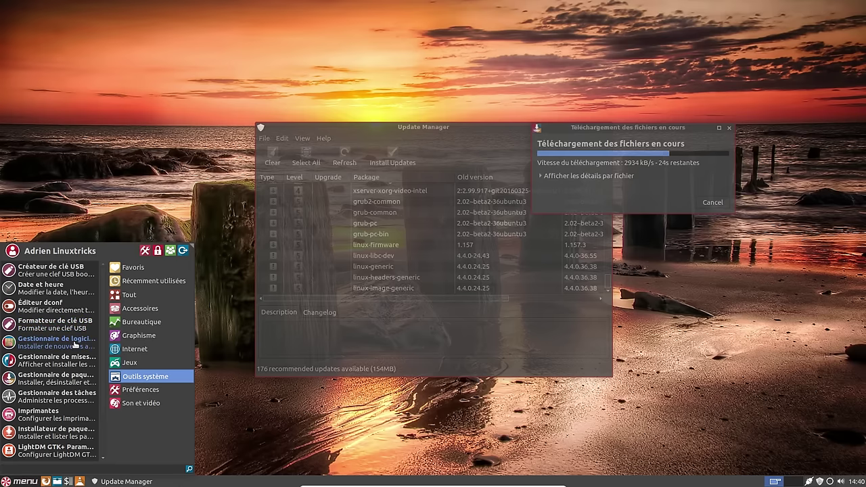
left_click(73, 346)
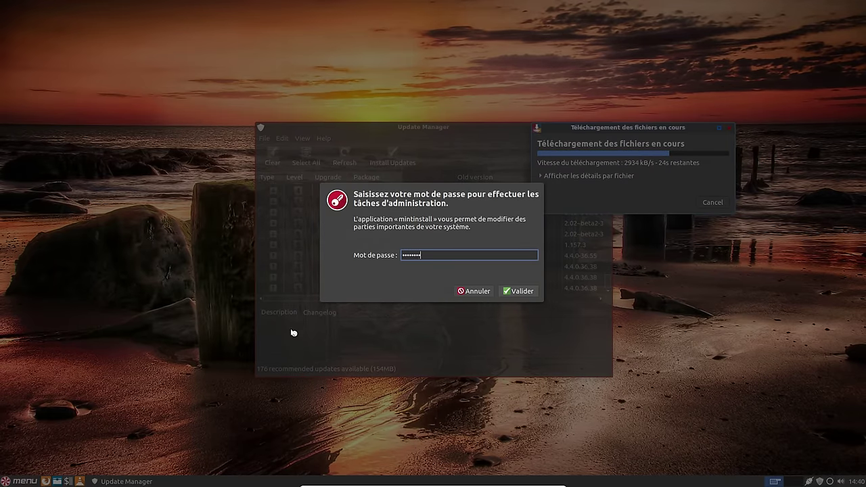
key("Return")
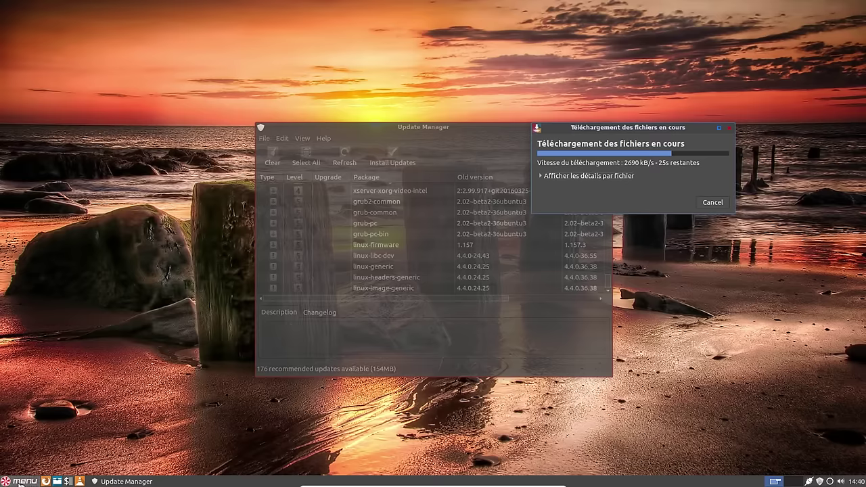
Open the Gestionnaire des tâches from Outils système, check its À propos information and move its window clear of the Software Manager
left_click(19, 482)
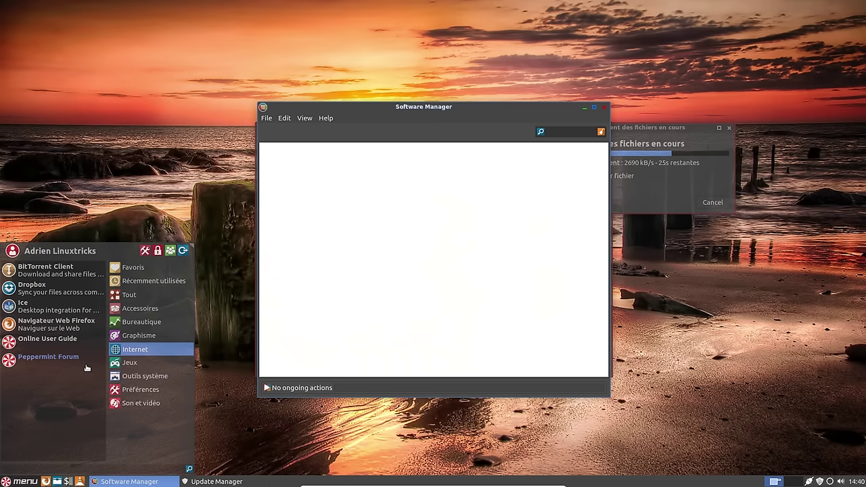
mouse_move(156, 350)
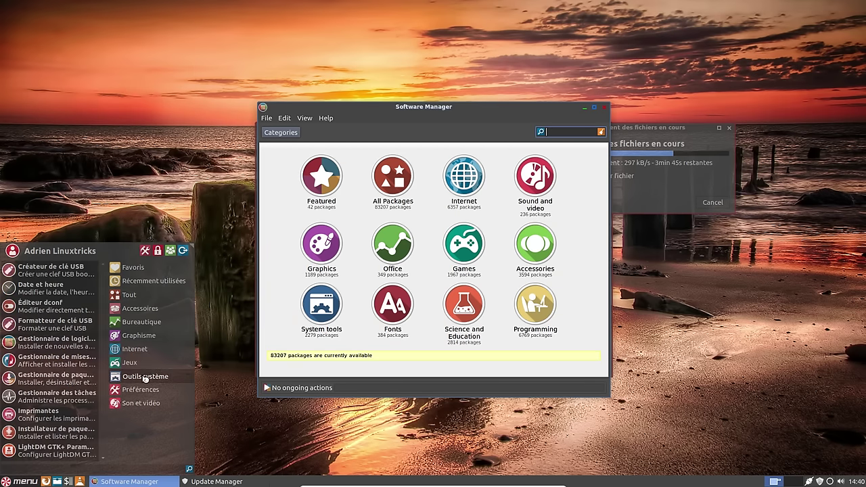
left_click(75, 400)
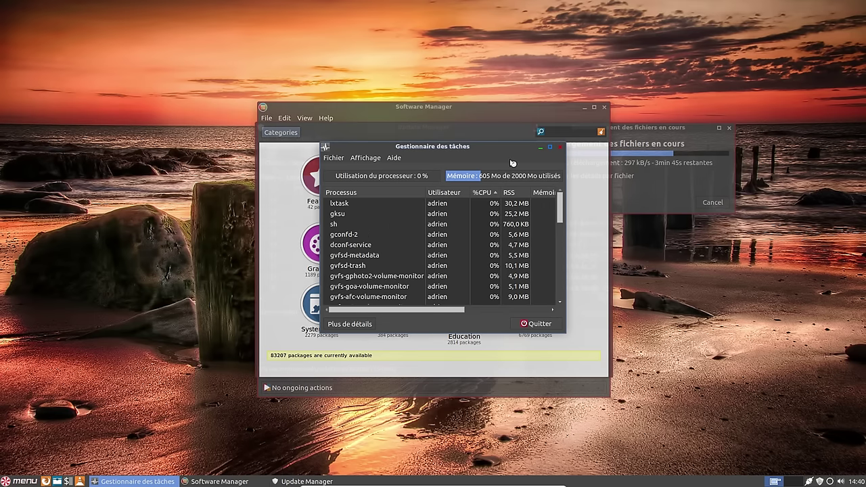
left_click(397, 159)
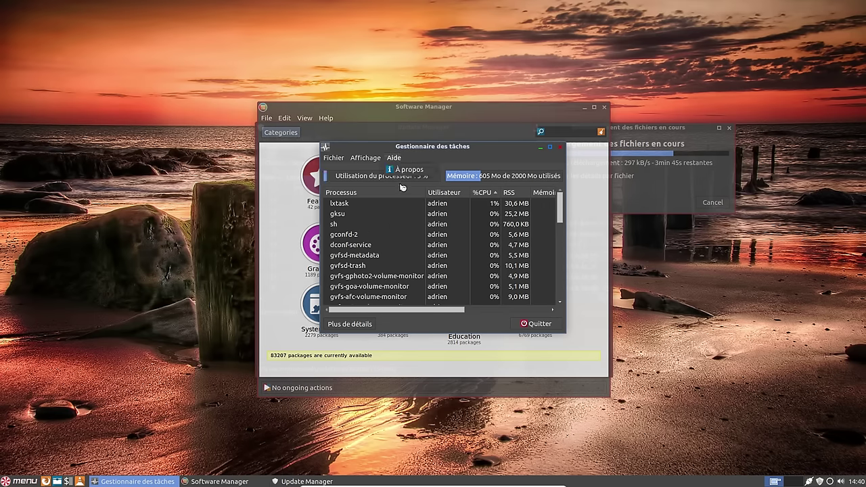
left_click(406, 172)
left_click(492, 281)
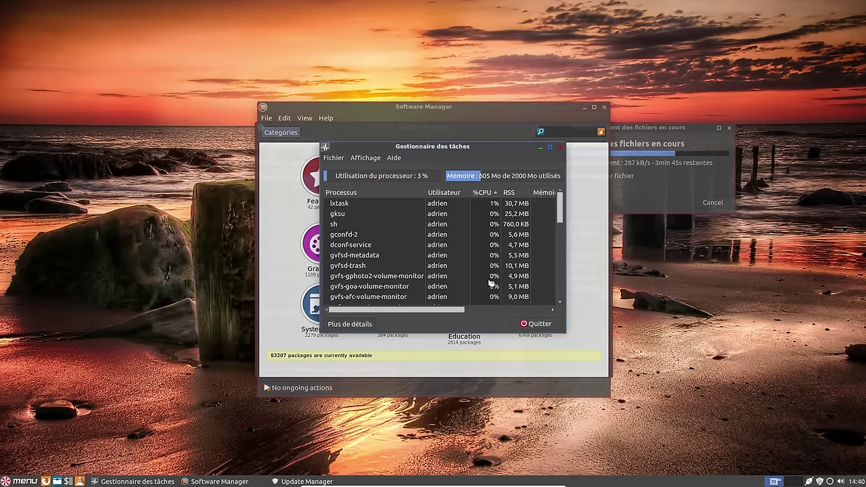
left_click_drag(474, 147, 757, 13)
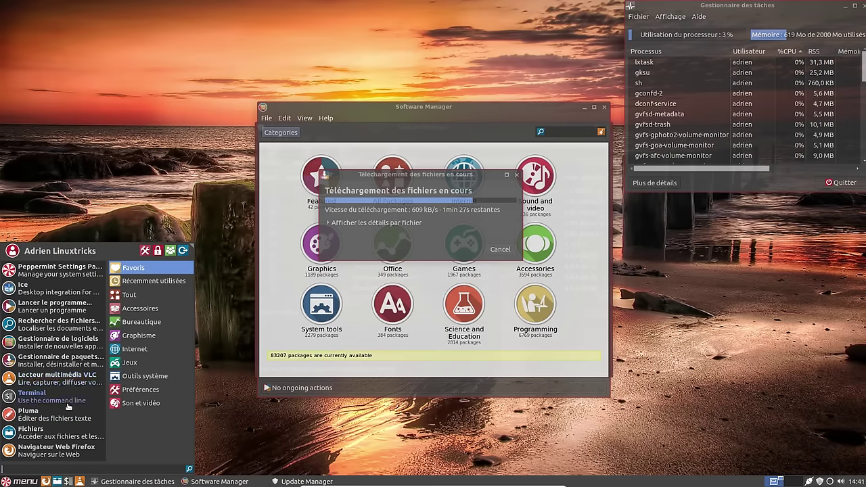
Browse the Outils système, Son et vidéo and Préférences categories, open the Peppermint Settings Panel and move it partly off the Software Manager
left_click(141, 389)
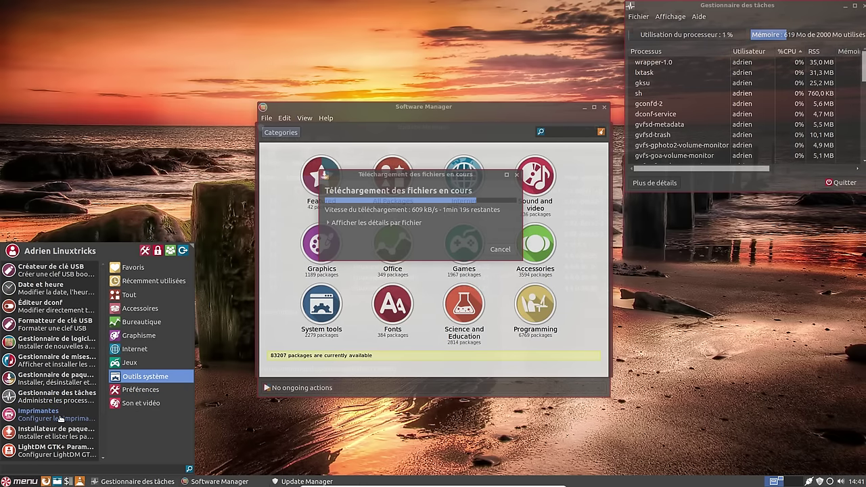
scroll(60, 419, "down", 2)
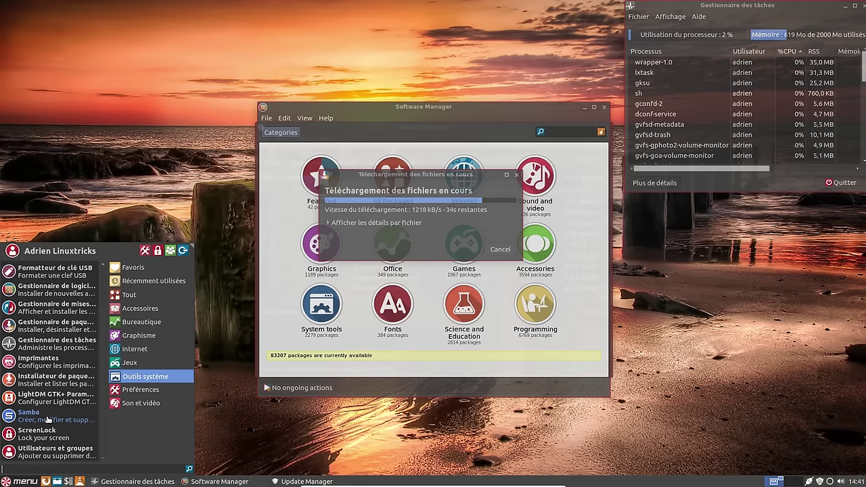
mouse_move(175, 393)
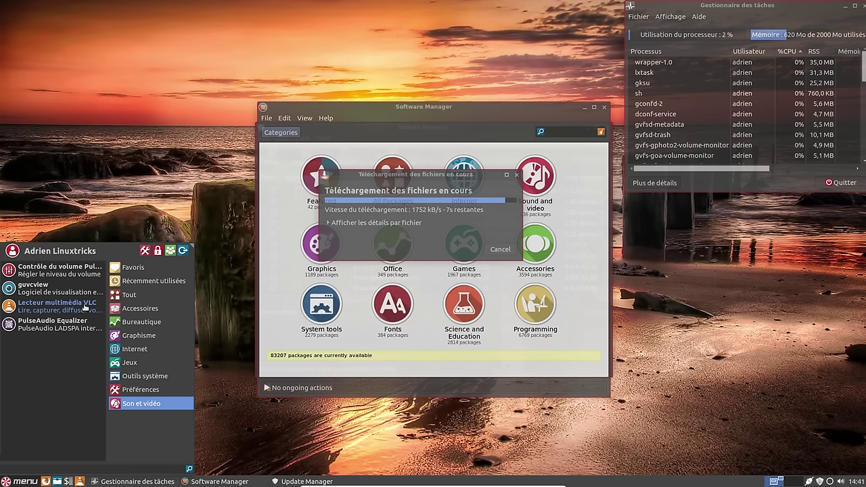
left_click(136, 390)
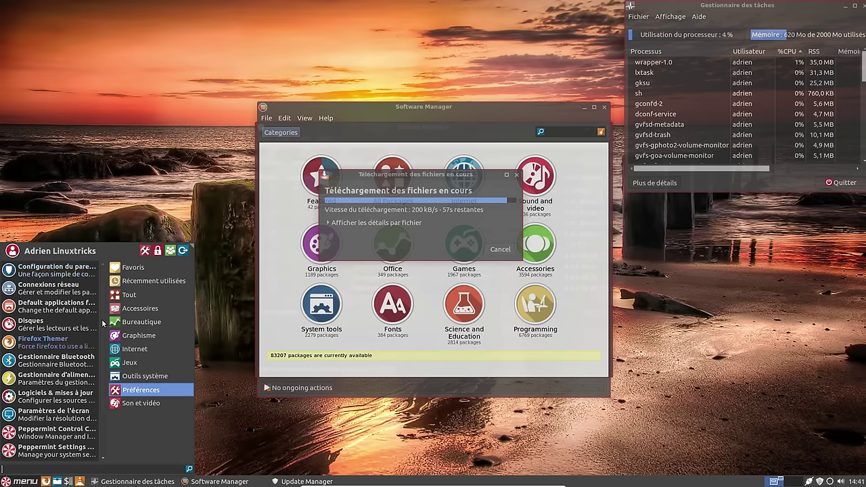
left_click(145, 253)
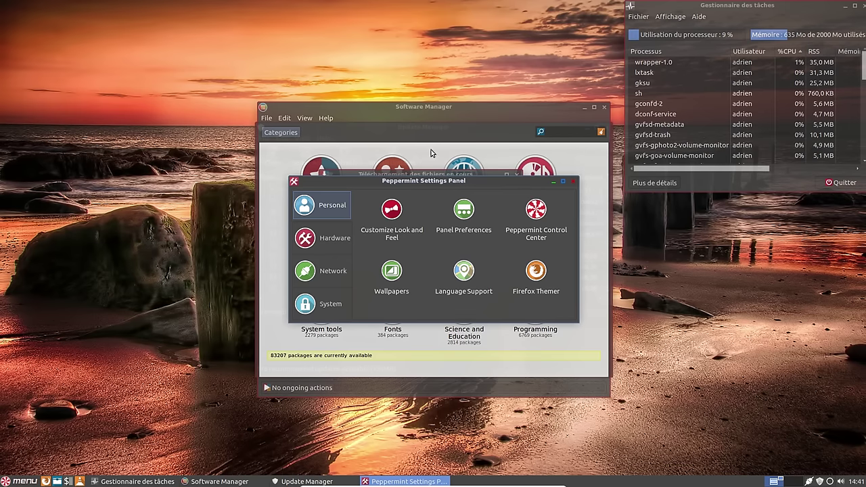
left_click_drag(419, 181, 203, 78)
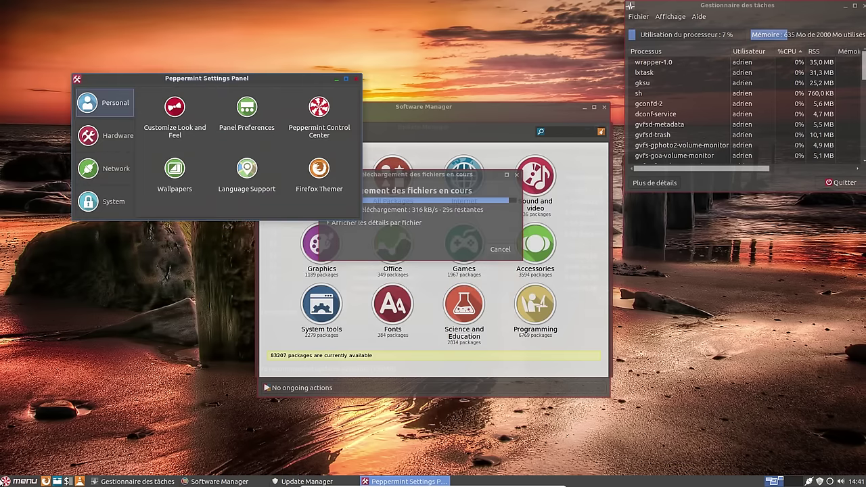
View Paramètres de l'écran from the Préférences category, close it without changes and shift the Peppermint Settings Panel farther from the Software Manager
left_click(20, 481)
left_click(155, 402)
left_click(152, 391)
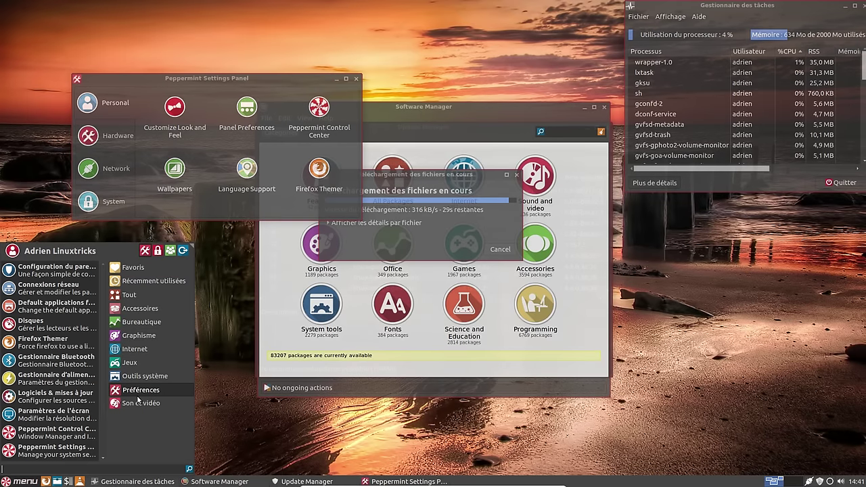
left_click(55, 414)
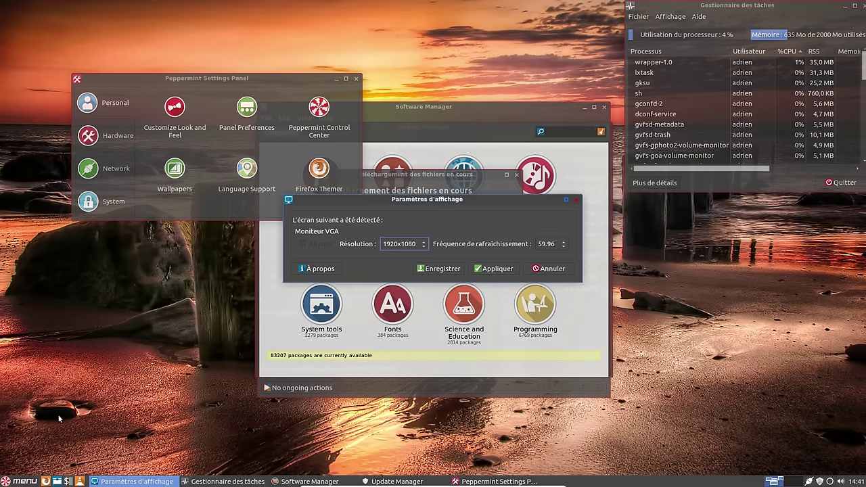
left_click(576, 201)
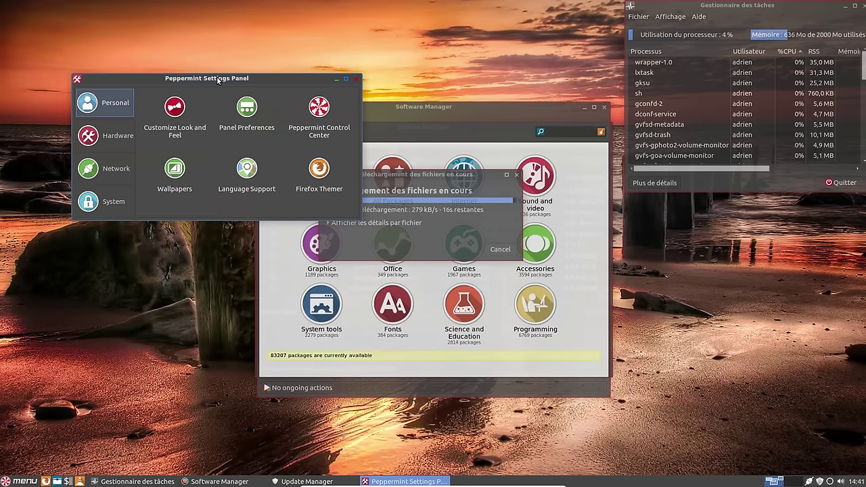
left_click_drag(218, 80, 181, 36)
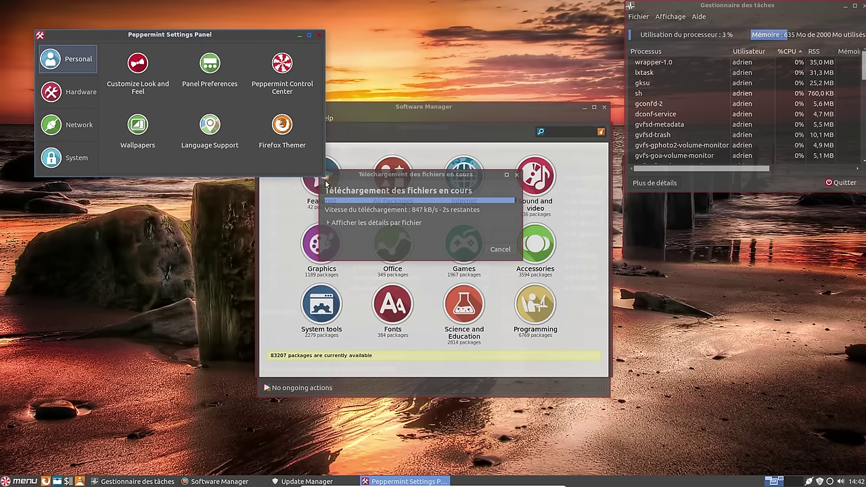
Enlarge the Peppermint Settings Panel window and open Customize Look and Feel from its Personal section
left_click_drag(319, 172, 334, 256)
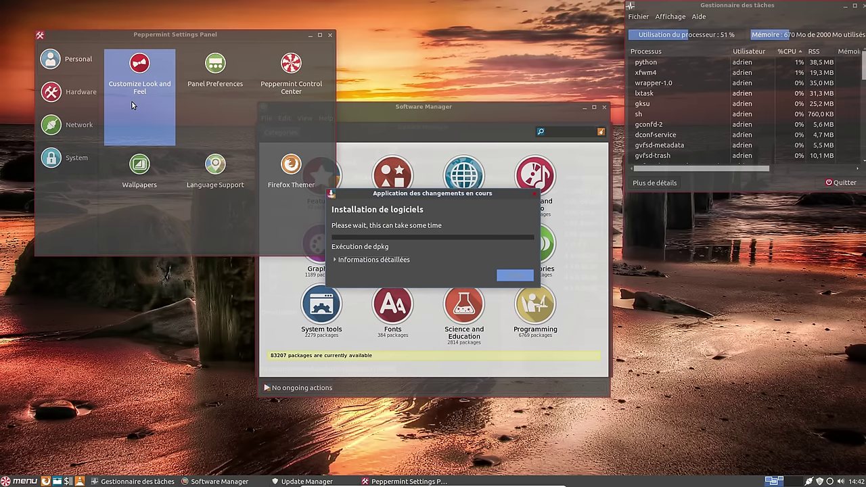
left_click(144, 82)
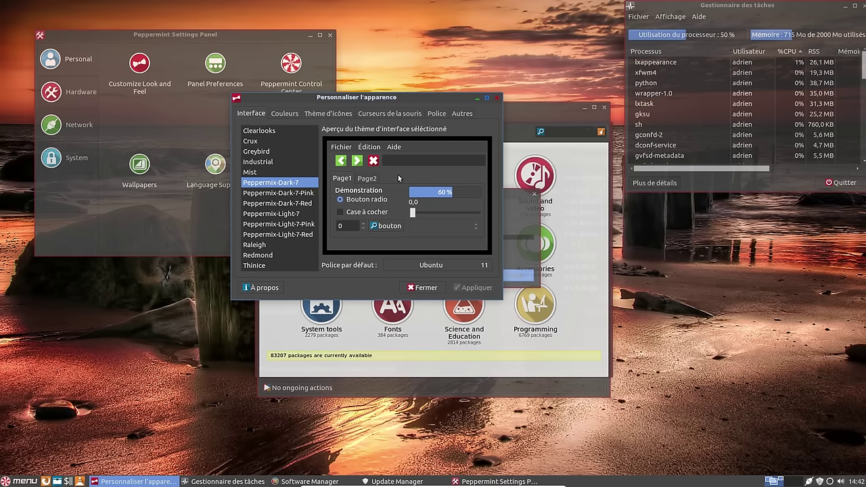
Preview the Peppermix-Light-7, Peppermix-Light-7-Pink and Peppermix-Light-7-Red interface themes and reselect Peppermix-Dark-7 without applying anything
left_click(303, 214)
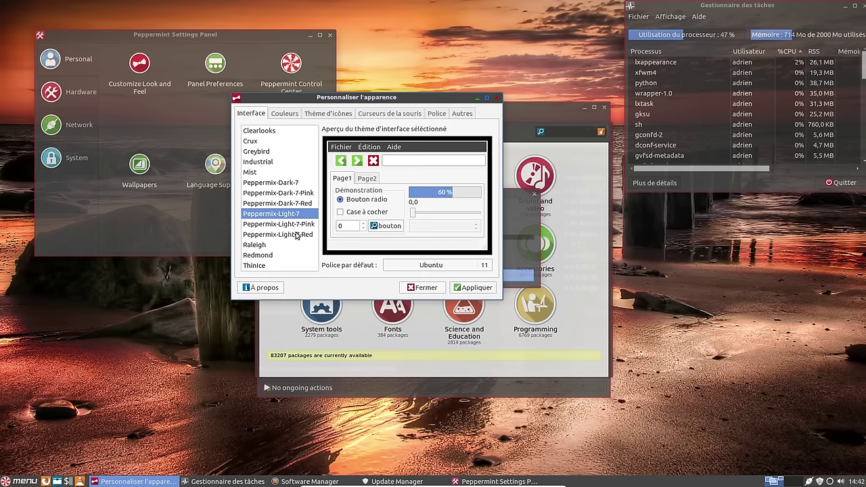
left_click(295, 224)
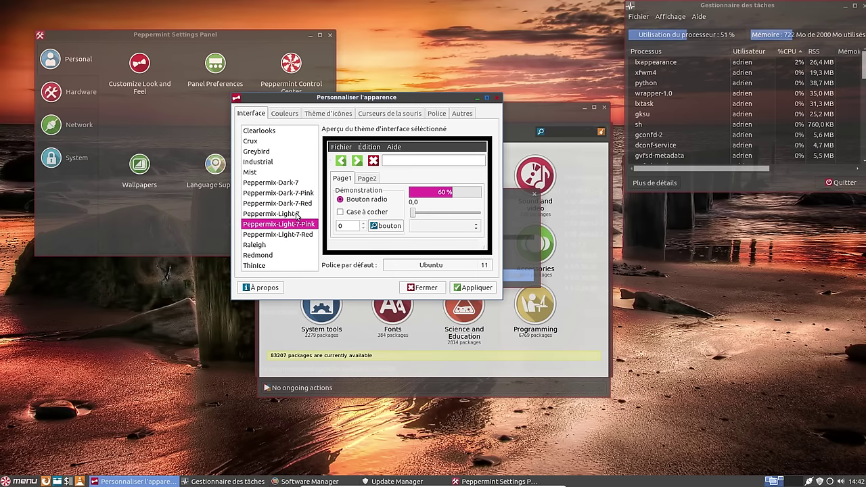
left_click(297, 214)
left_click(295, 227)
left_click(296, 235)
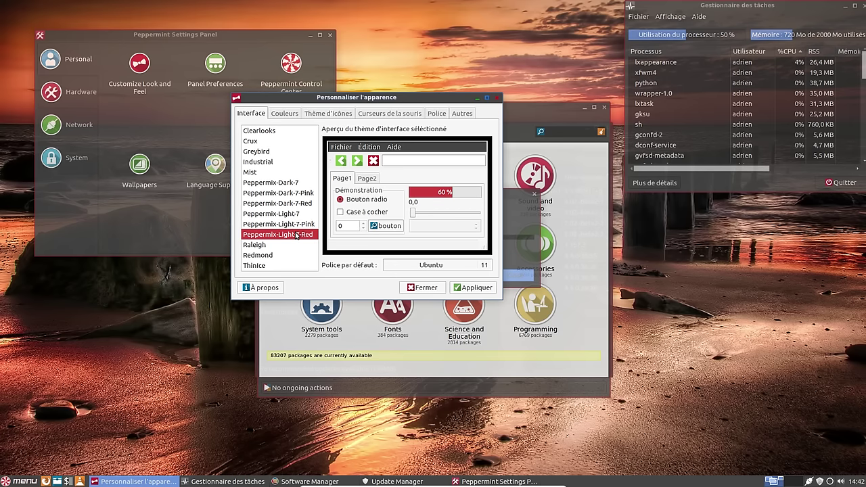
left_click(287, 186)
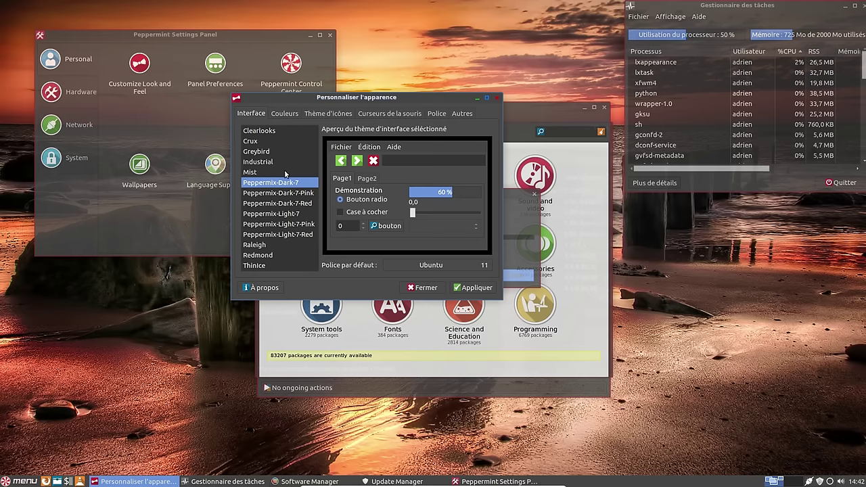
Review the Couleurs, Thème d'icônes, Curseurs de la souris, Police and Autres appearance settings and close the window without changes
left_click(282, 115)
left_click(340, 116)
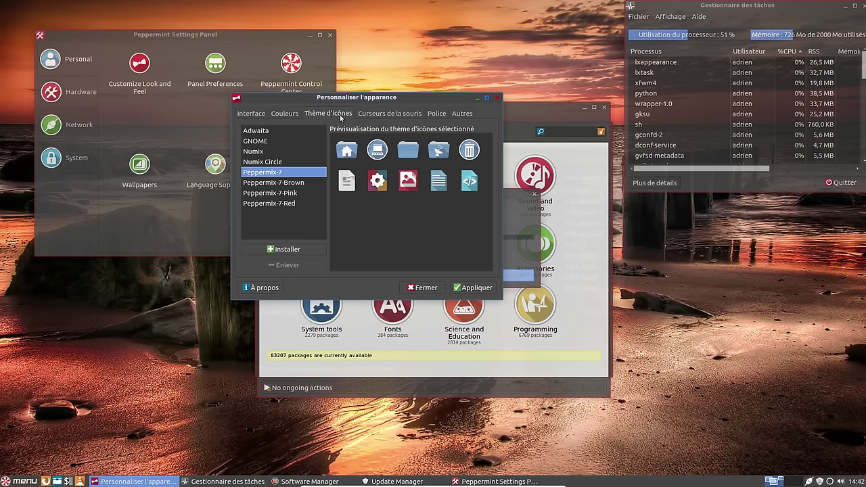
left_click(382, 115)
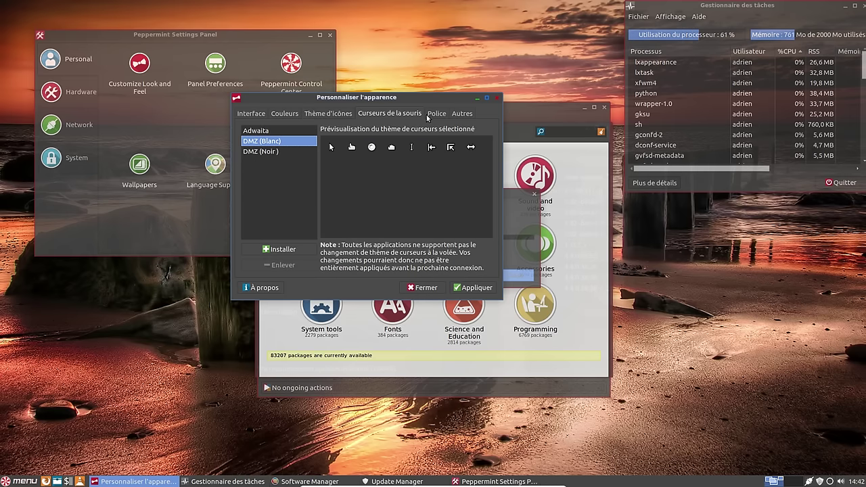
left_click(434, 114)
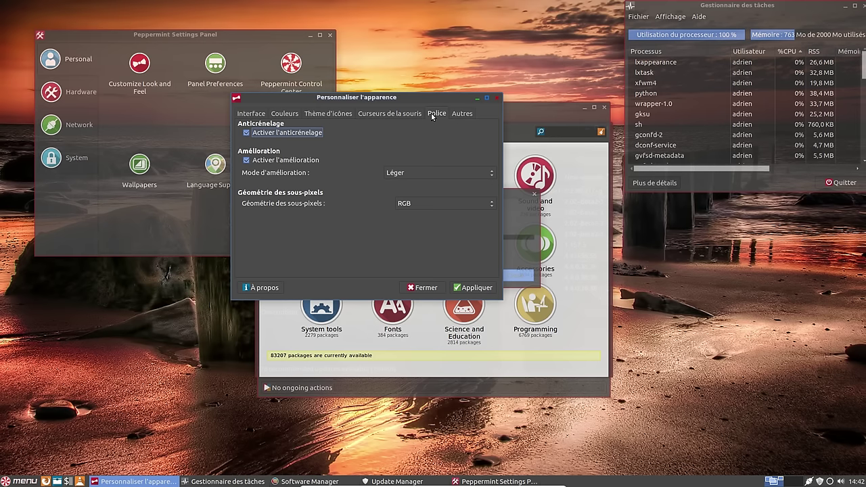
left_click(462, 114)
left_click(497, 98)
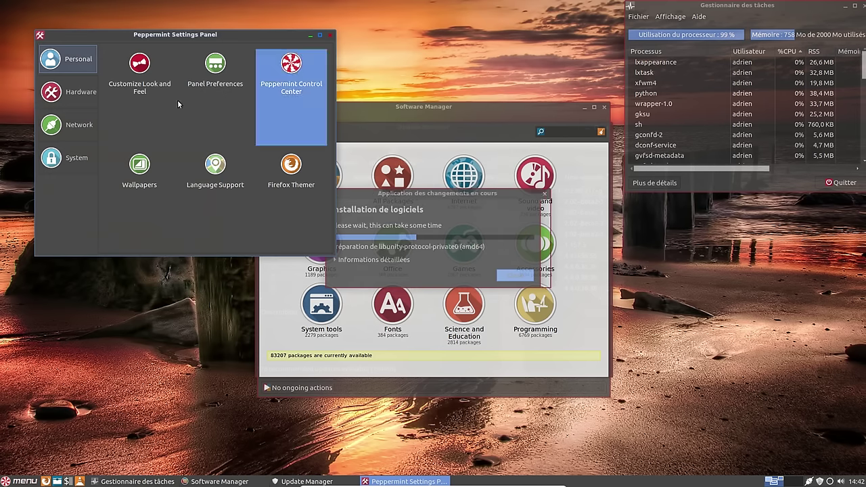
View the Tableau de bord settings through Panel Preferences, shift their window aside and close it without changes
left_click(237, 103)
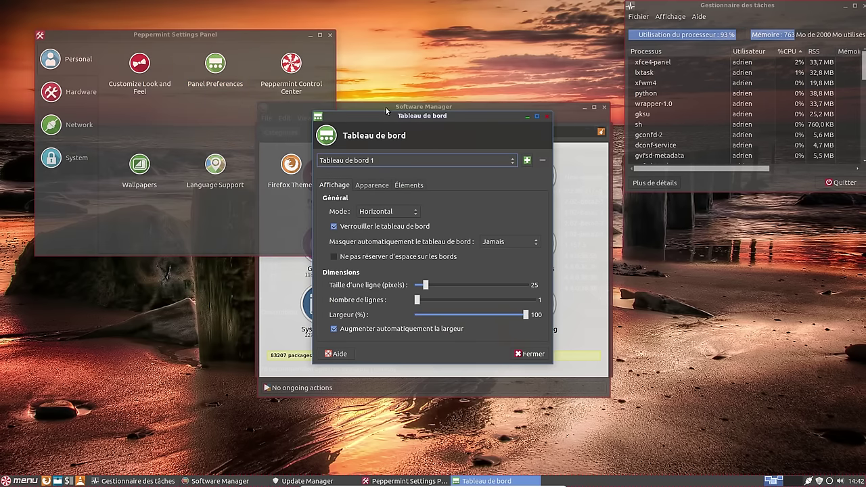
left_click_drag(394, 117, 293, 113)
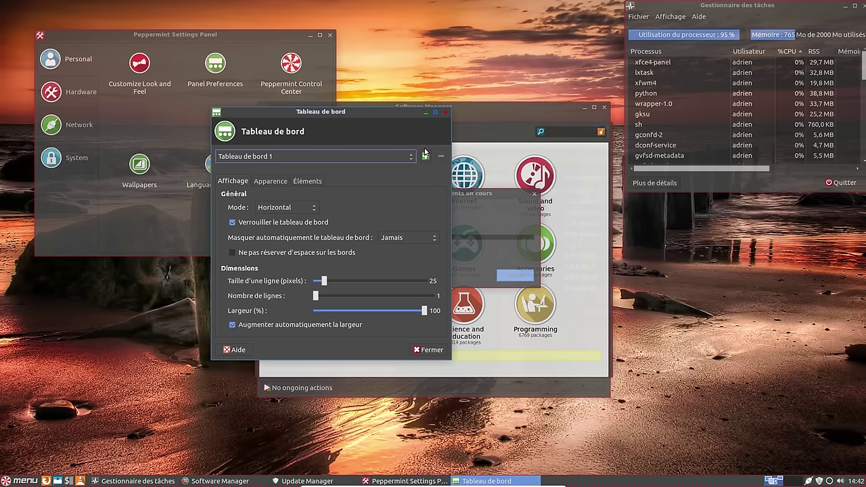
left_click(447, 113)
Open the Peppermint Control Center, try the Peppermix-Dark-7-Pink window manager theme and restore Peppermix-Dark-7
left_click(291, 67)
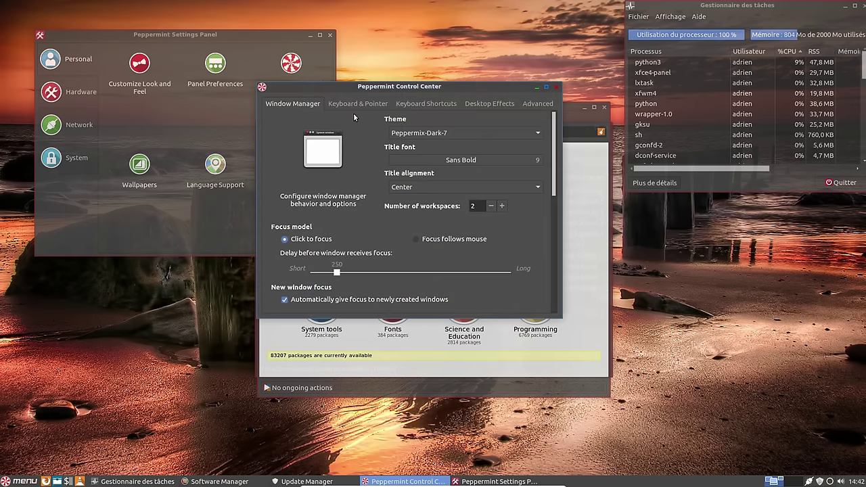
left_click(419, 138)
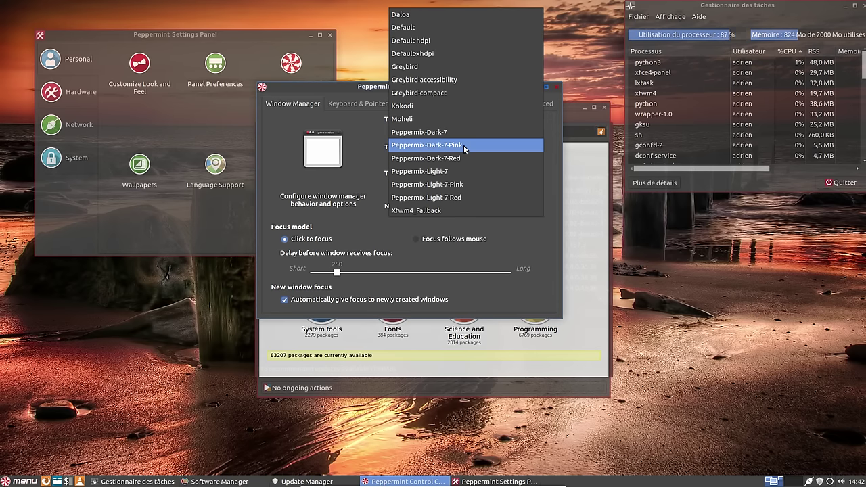
left_click(441, 145)
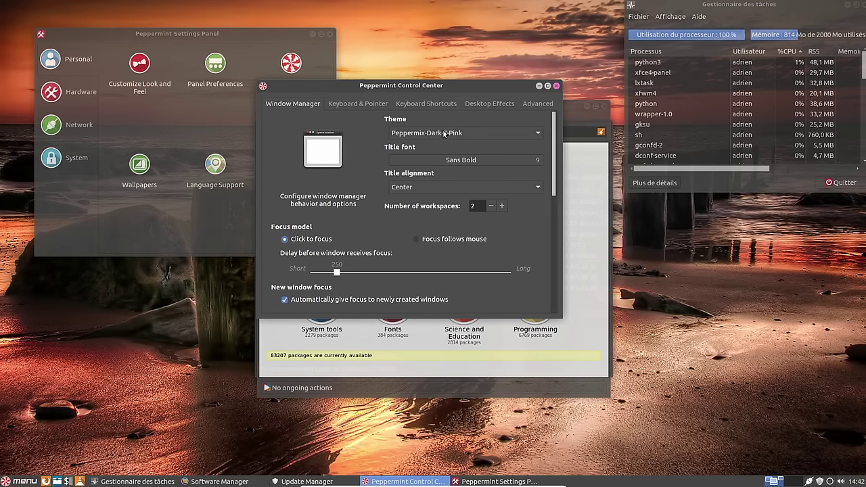
left_click(444, 142)
left_click(408, 126)
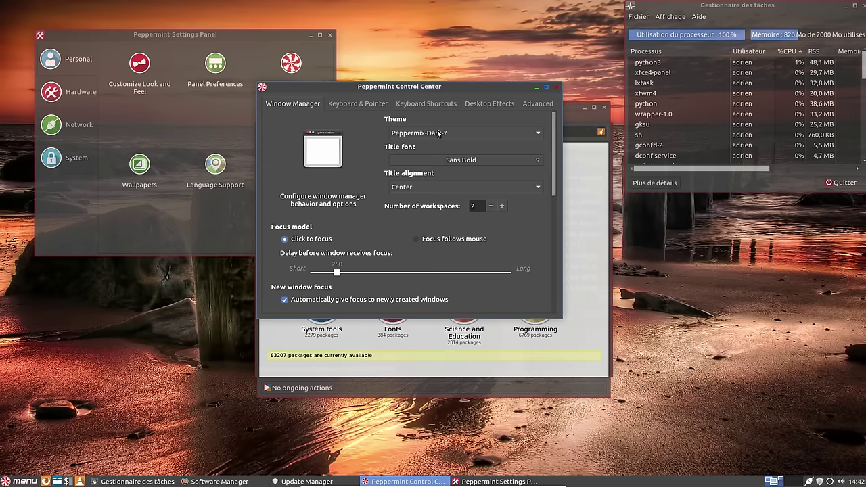
Review the Keyboard & Pointer, Keyboard Shortcuts, Desktop Effects and Advanced options, return to Window Manager and close the Control Center
left_click(365, 104)
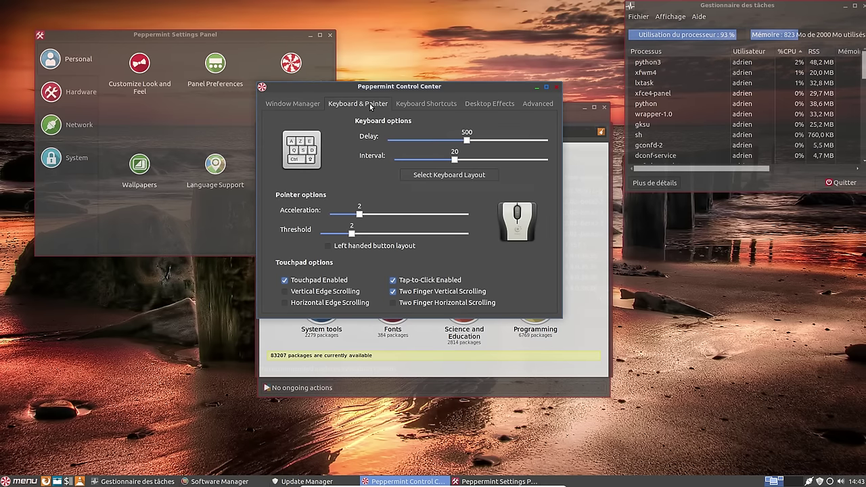
left_click(416, 104)
left_click(485, 106)
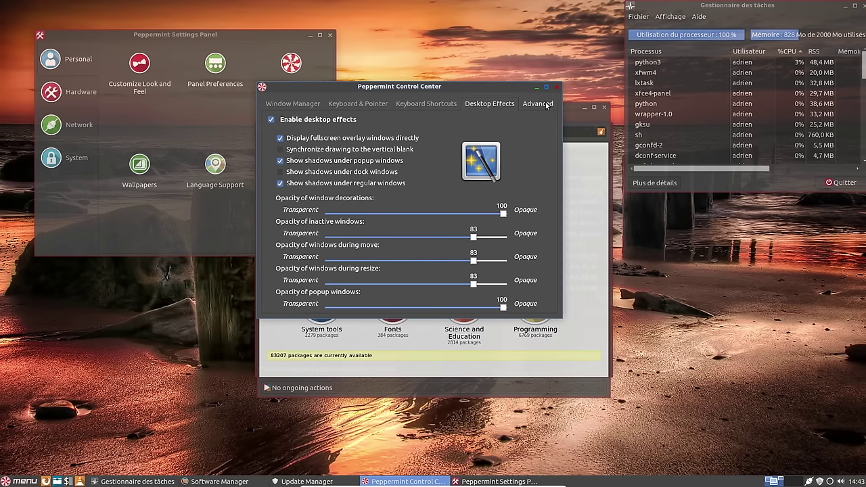
left_click(539, 104)
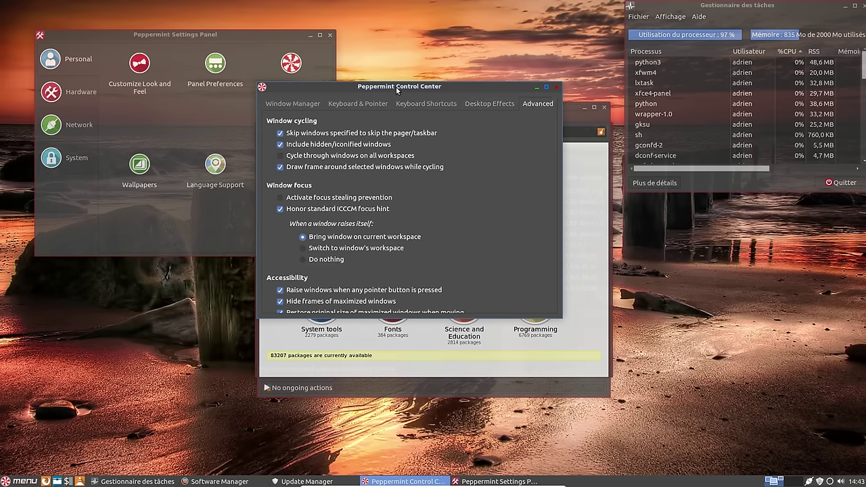
left_click(305, 104)
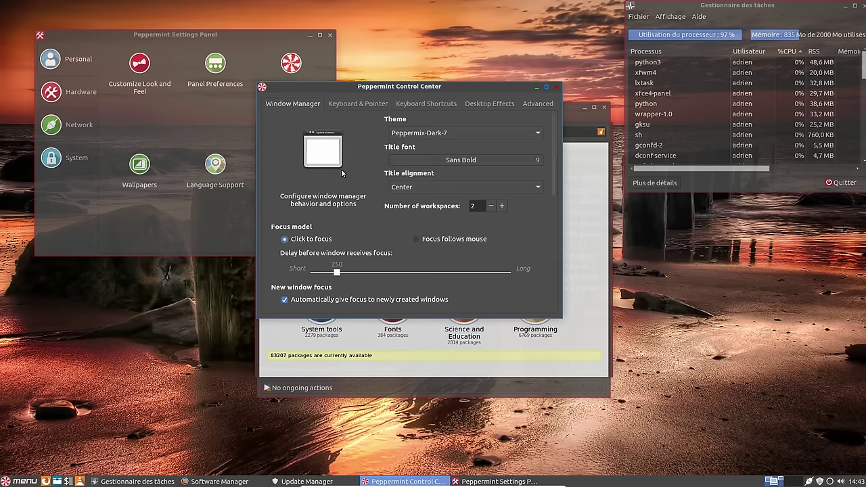
left_click(557, 88)
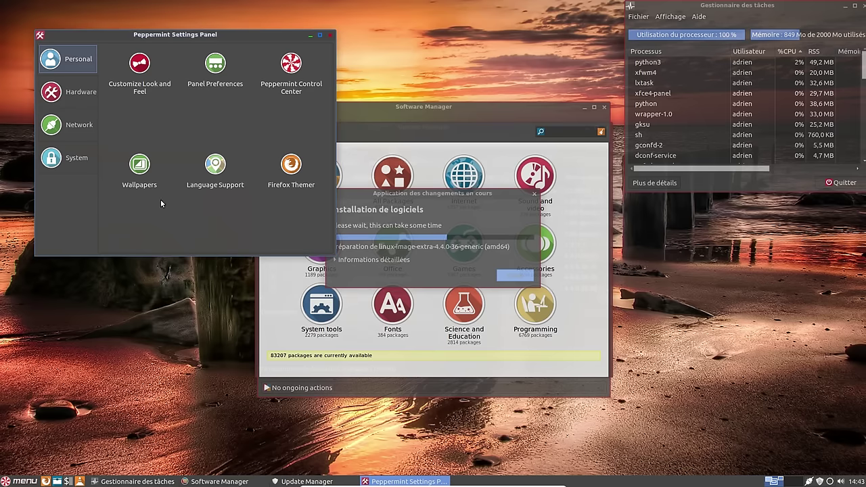
Open Wallpapers, browse the list in a maximized window with PeppermintCold.jpg selected and restore the window to its smaller size
left_click(132, 184)
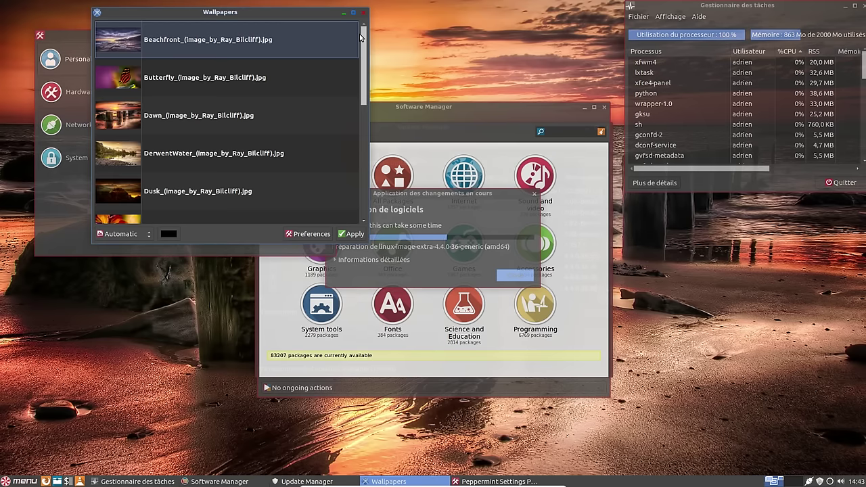
left_click(353, 12)
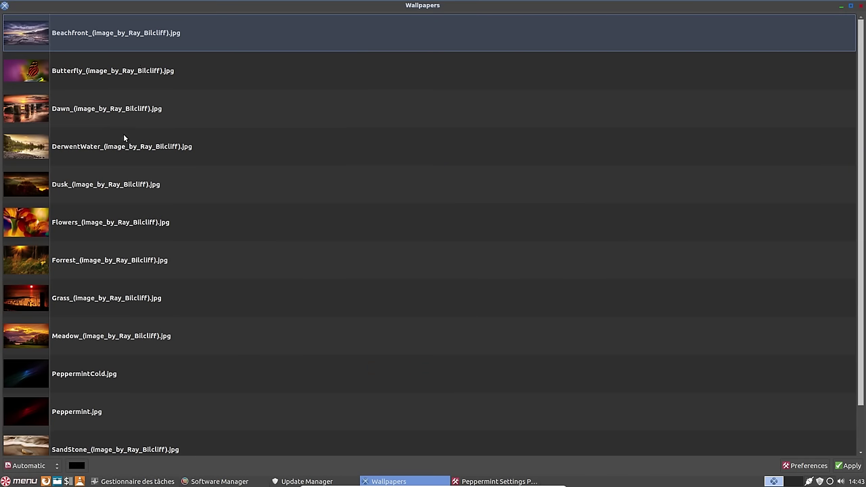
scroll(139, 196, "down", 2)
left_click(138, 333)
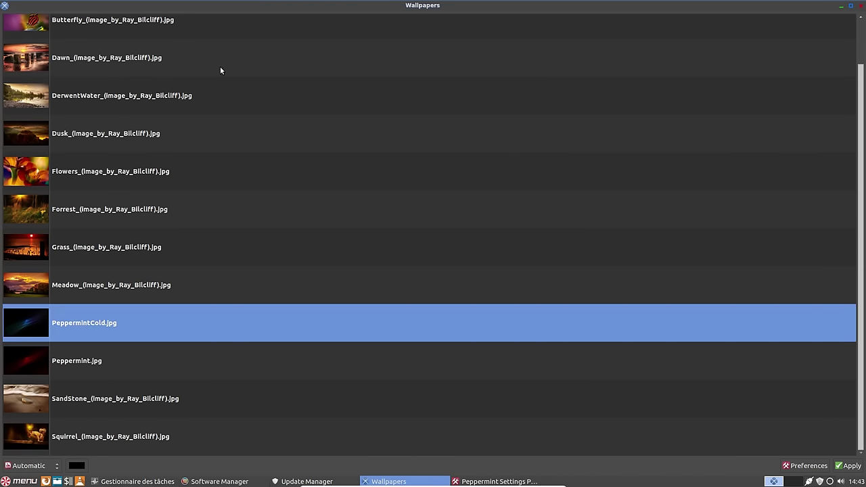
double_click(201, 6)
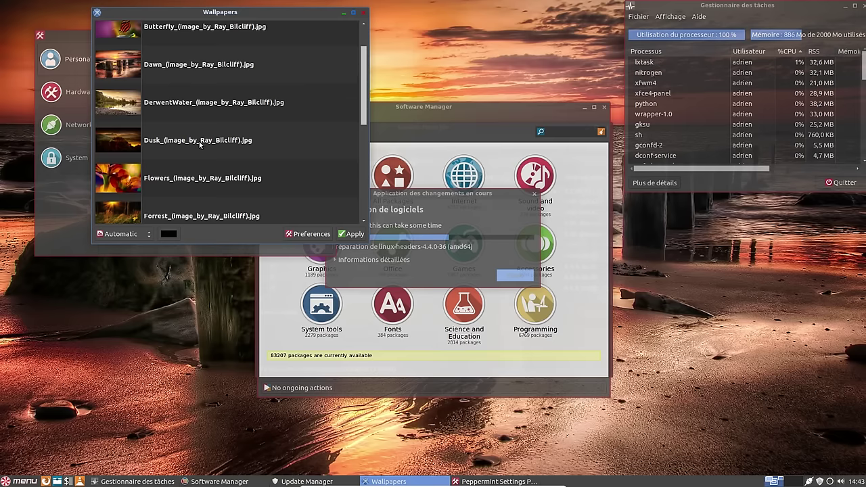
Try the SandStone image and the Squirrel image as the desktop wallpaper
scroll(203, 176, "down", 5)
left_click(203, 175)
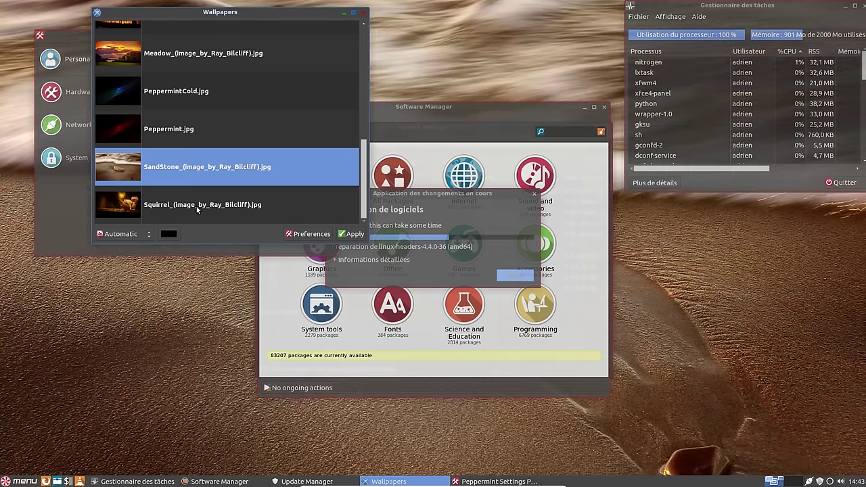
left_click(198, 209)
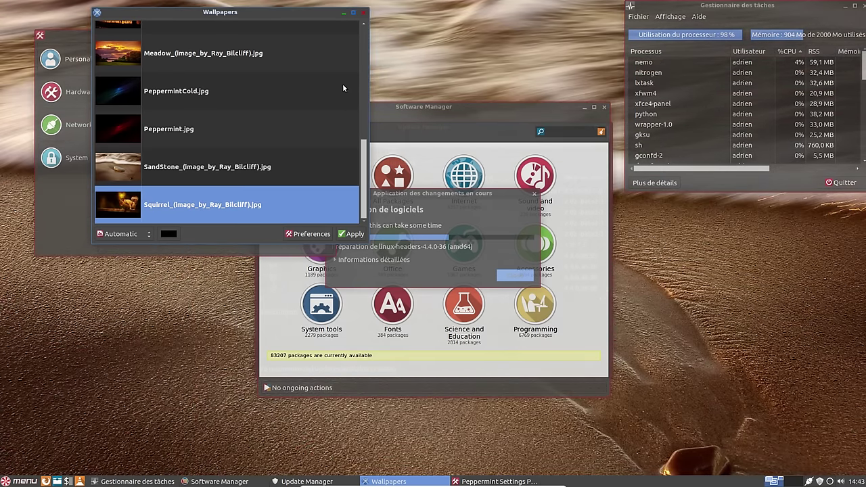
Minimize the Software Manager, Update Manager and Gestionnaire des tâches windows to uncover the desktop
left_click(585, 106)
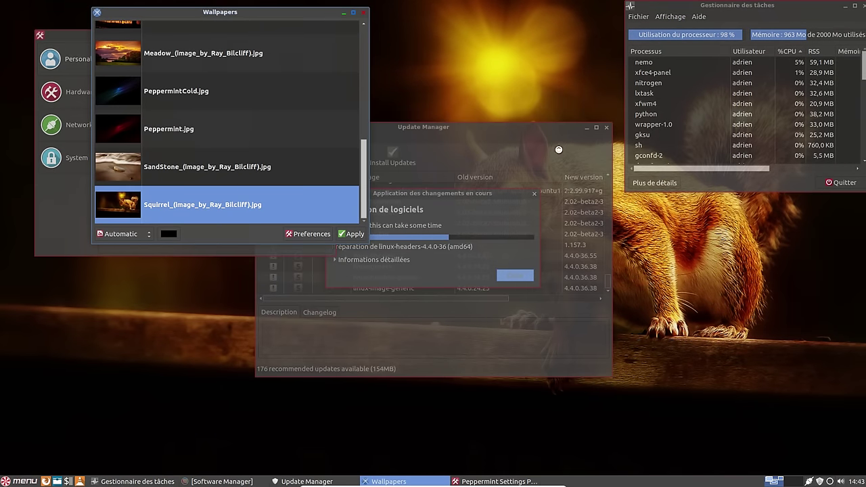
left_click(586, 129)
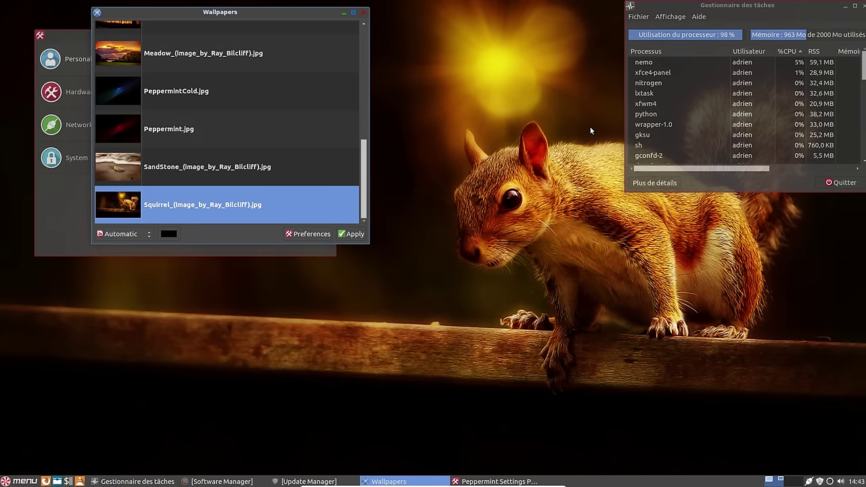
left_click(847, 6)
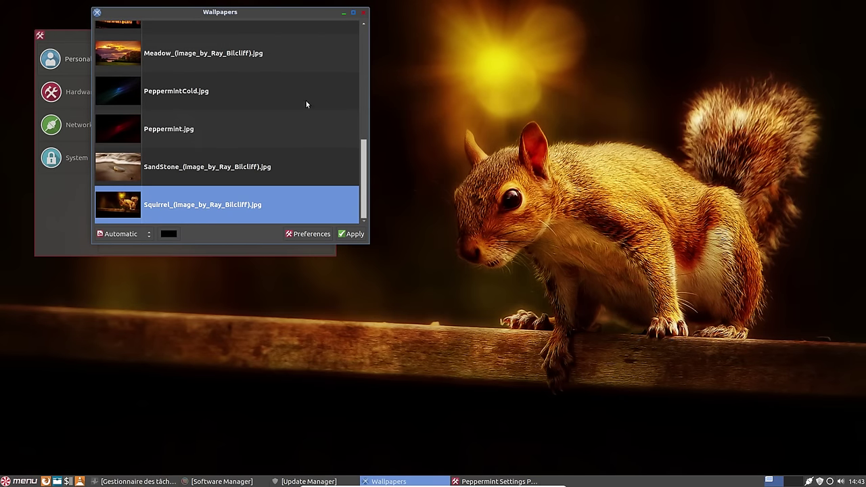
Switch the desktop wallpaper through the Meadow, Forrest, Dawn and Butterfly images, ending with Beachfront
left_click(190, 60)
scroll(222, 78, "up", 3)
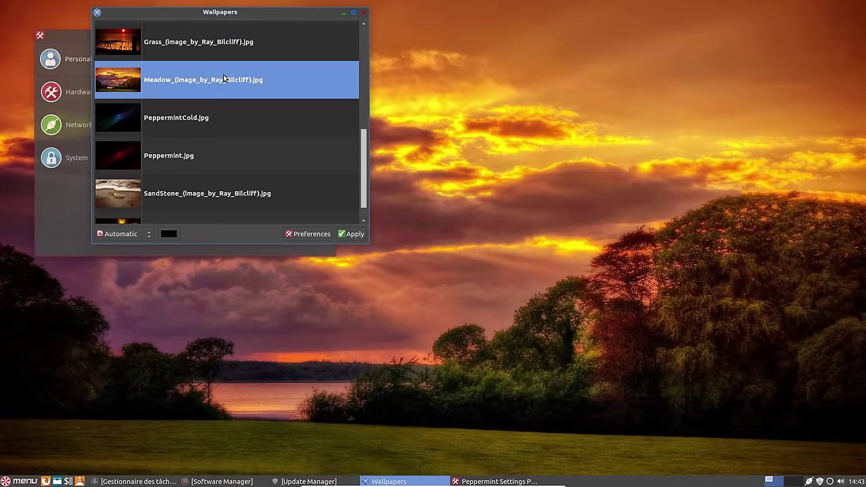
left_click(218, 58)
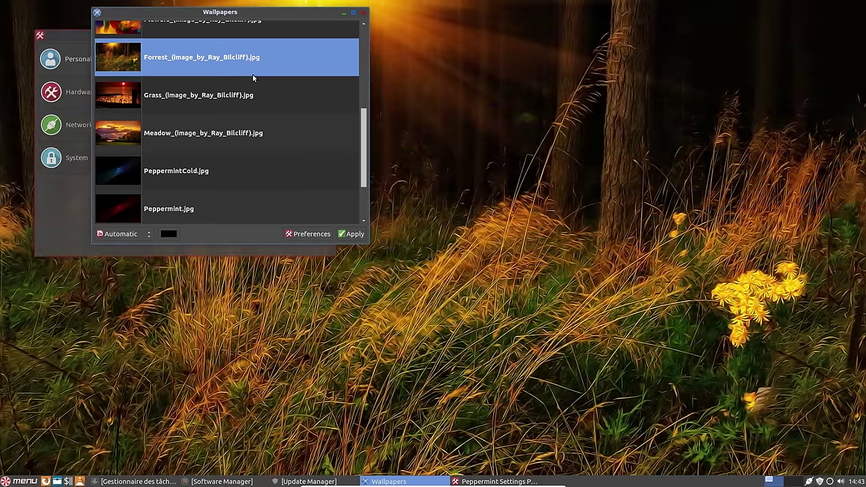
scroll(253, 74, "up", 5)
left_click(245, 66)
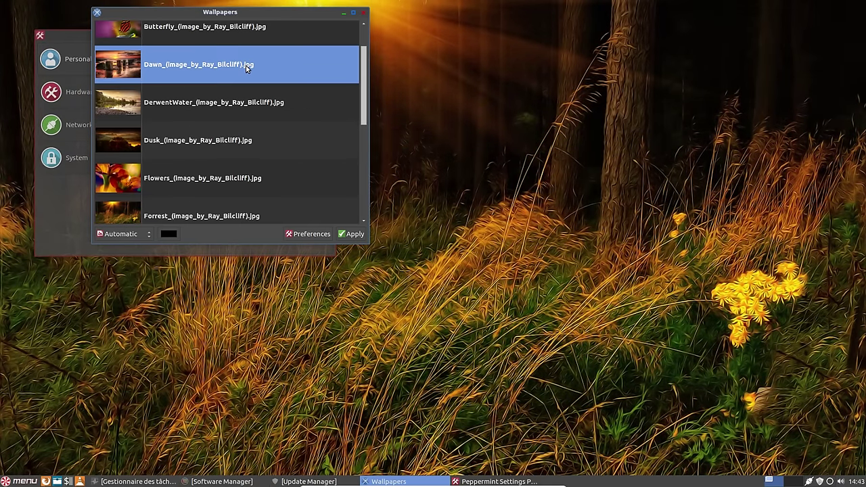
scroll(244, 67, "up", 1)
left_click(243, 68)
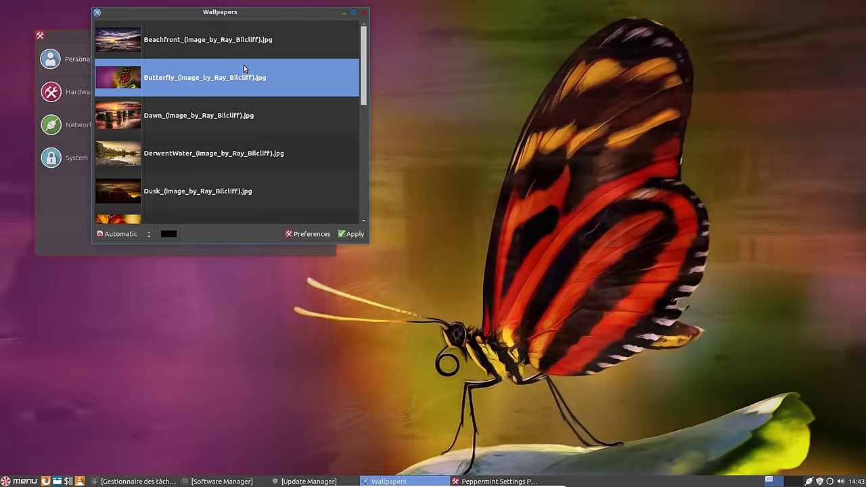
left_click(224, 54)
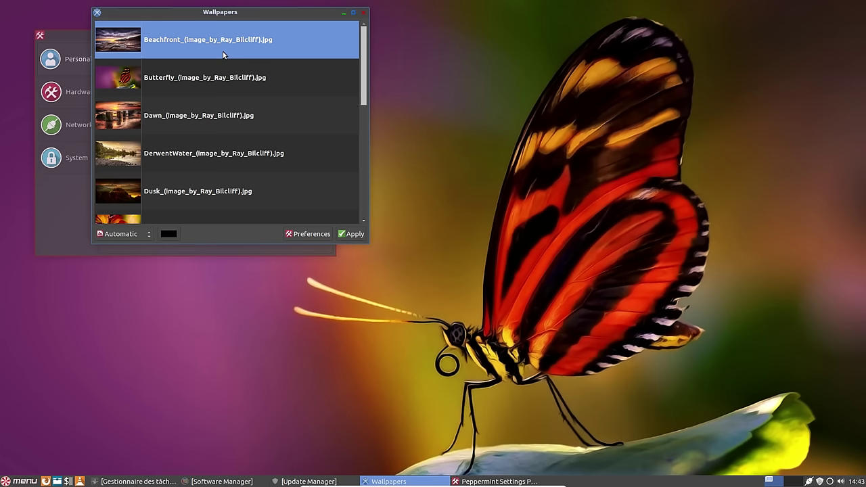
Close Wallpapers while applying the previewed Beachfront image, and open Language Support briefly before closing it
left_click(364, 12)
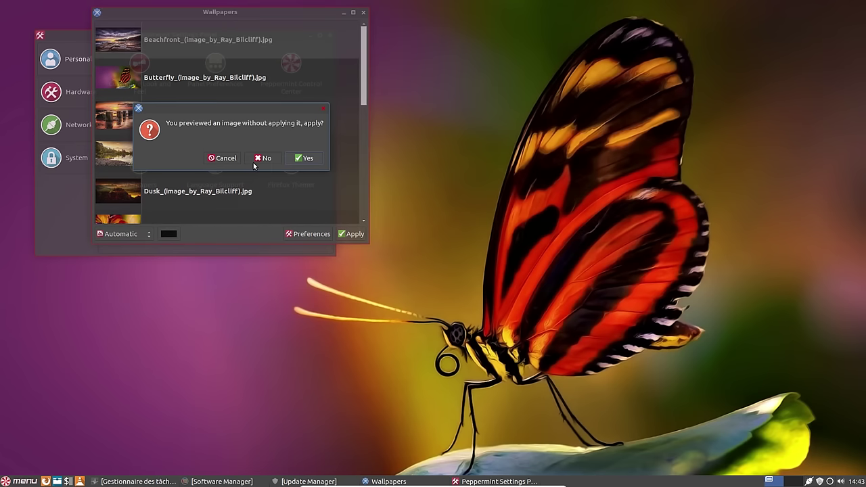
left_click(308, 158)
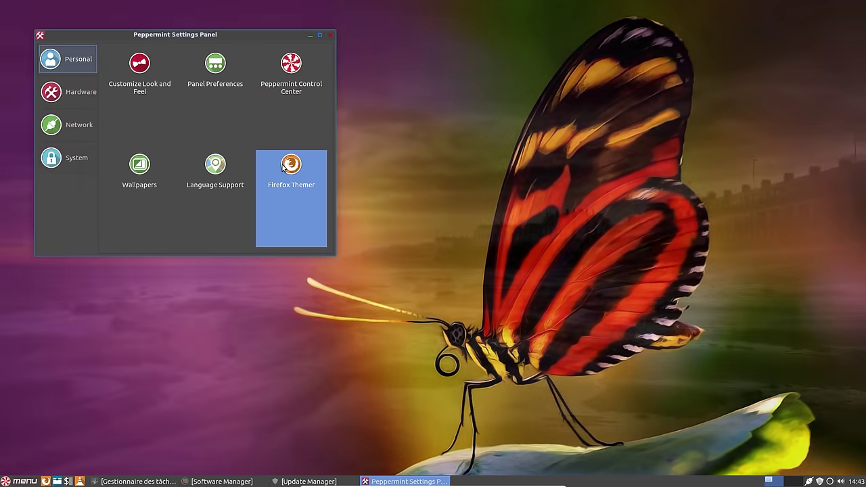
left_click(208, 194)
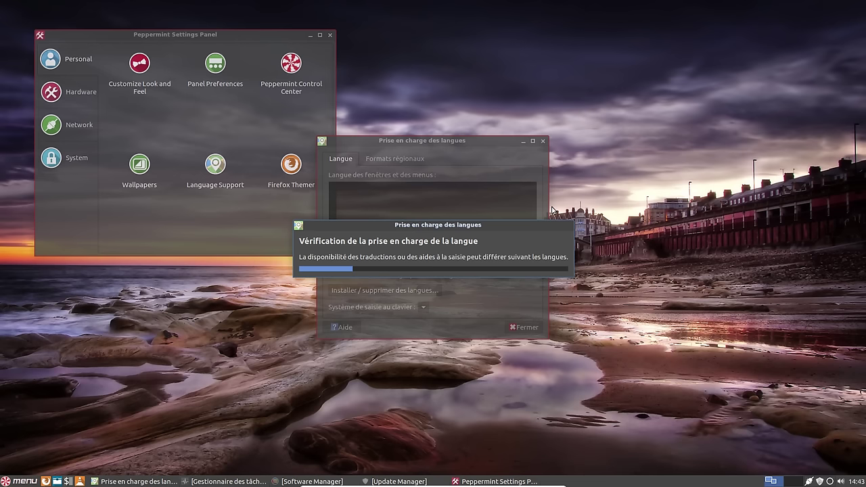
left_click(543, 142)
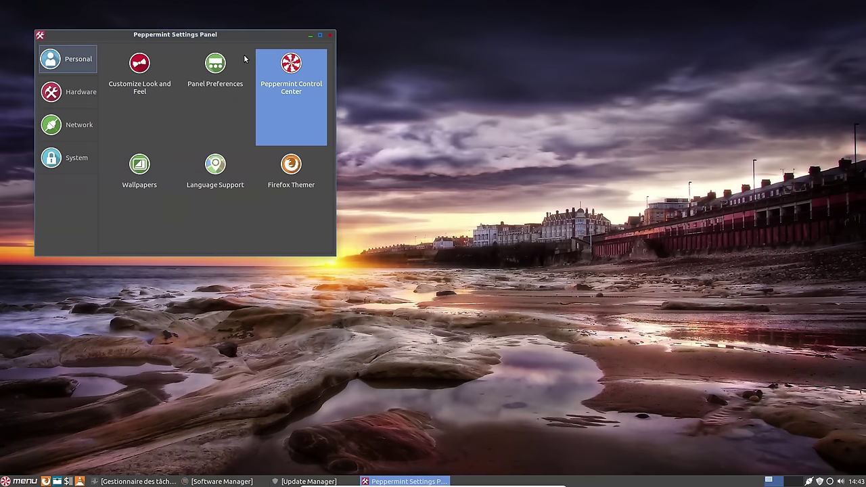
Open Firefox Themer by authenticating with the account password, close its theme type chooser and dismiss the information dialog
left_click(312, 204)
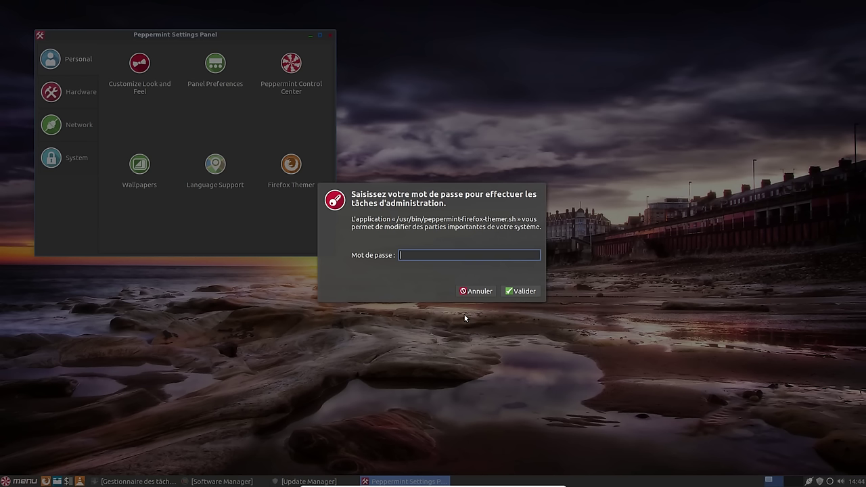
key("Return")
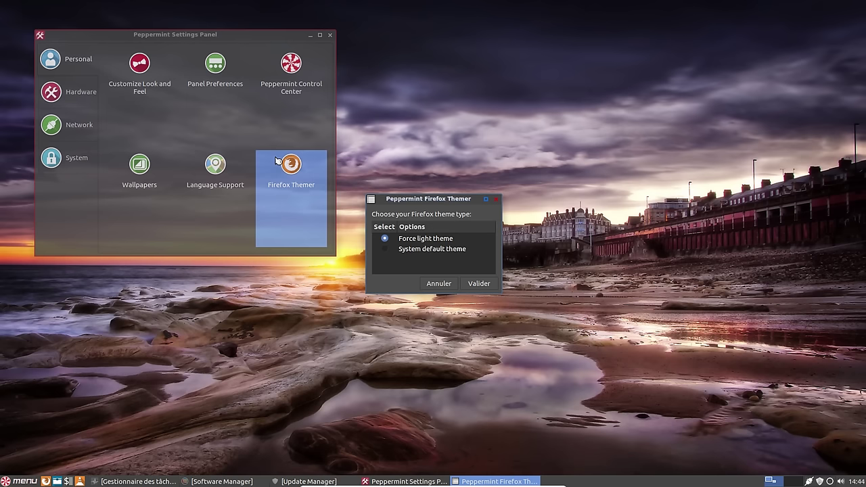
left_click(500, 201)
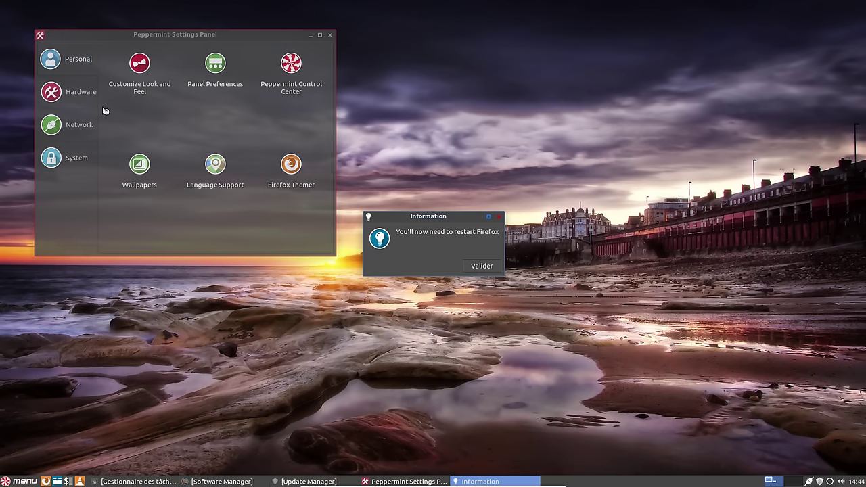
left_click(490, 267)
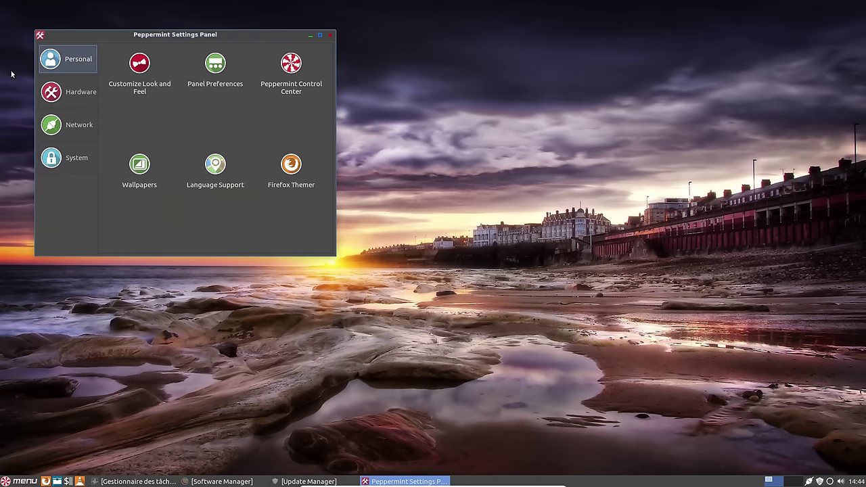
Look at the Printers and Monitor tools in the Hardware settings and close both windows
left_click(59, 94)
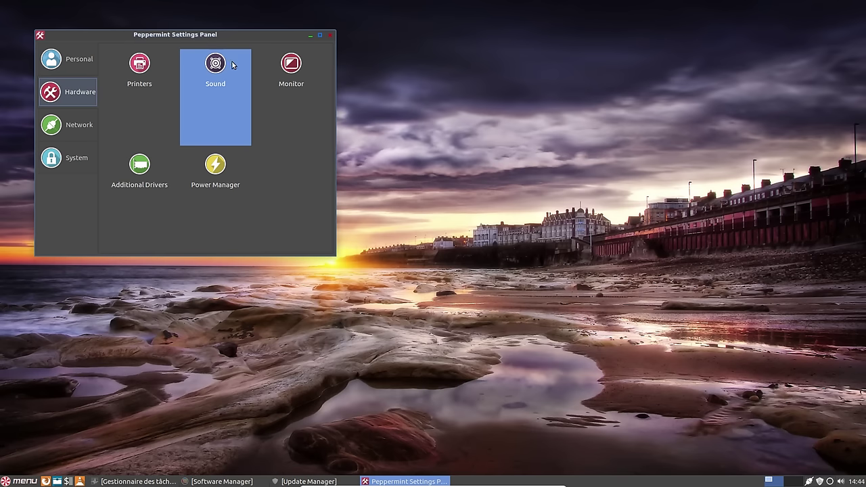
left_click(140, 102)
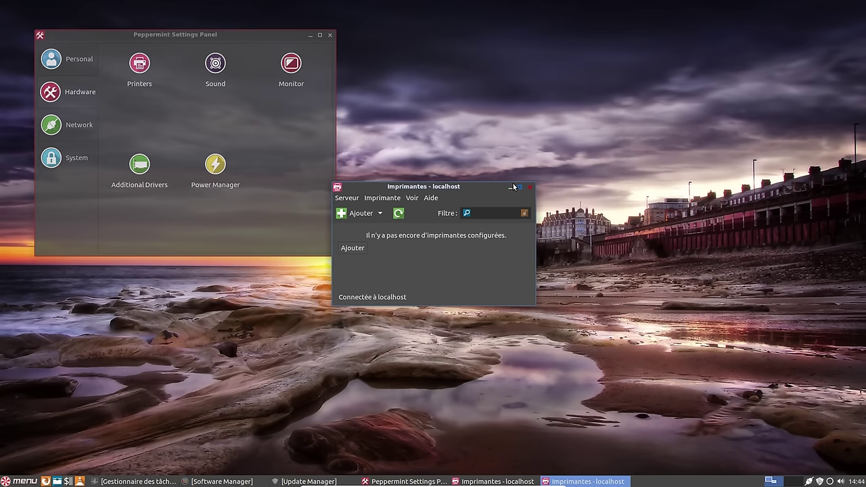
left_click(529, 186)
left_click(291, 67)
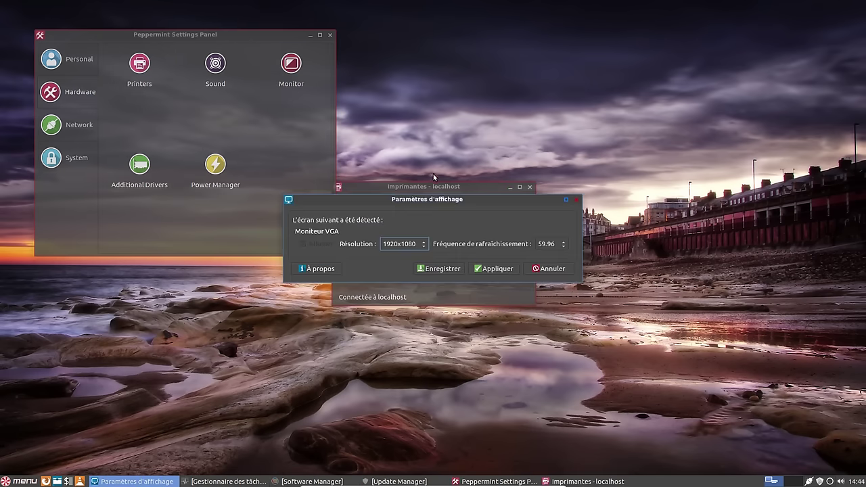
left_click(576, 199)
left_click(530, 187)
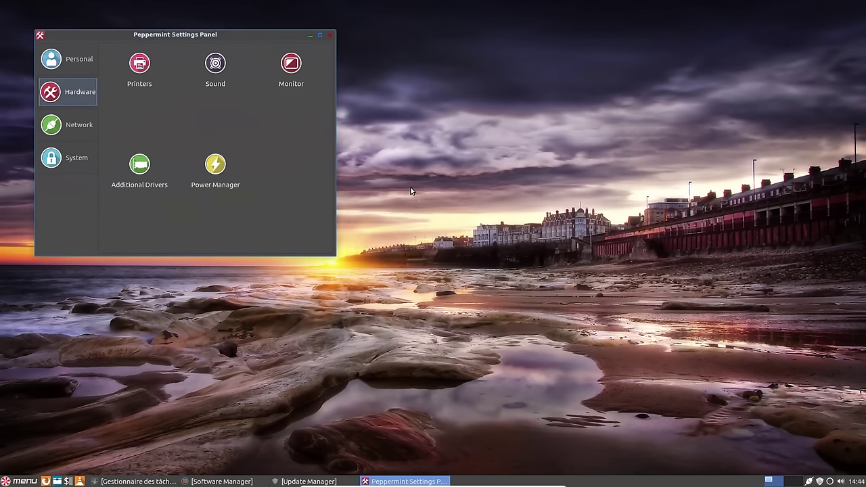
View the Network and System settings categories and close the Peppermint Settings Panel
left_click(83, 131)
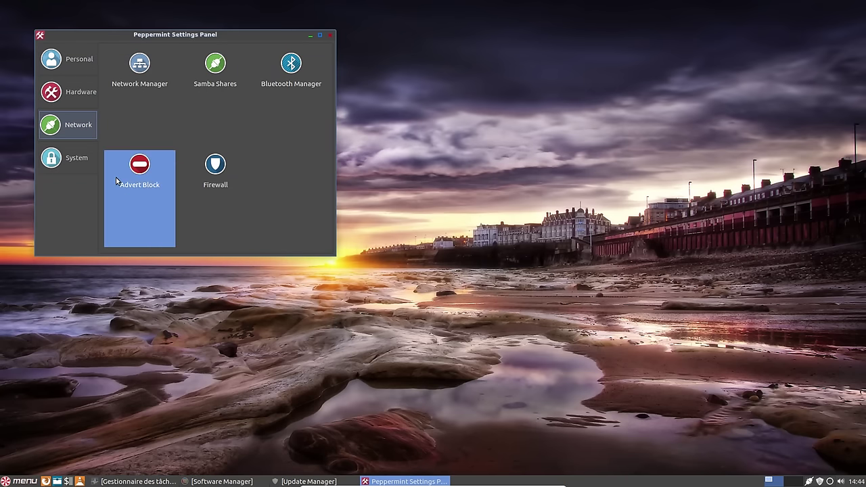
left_click(76, 163)
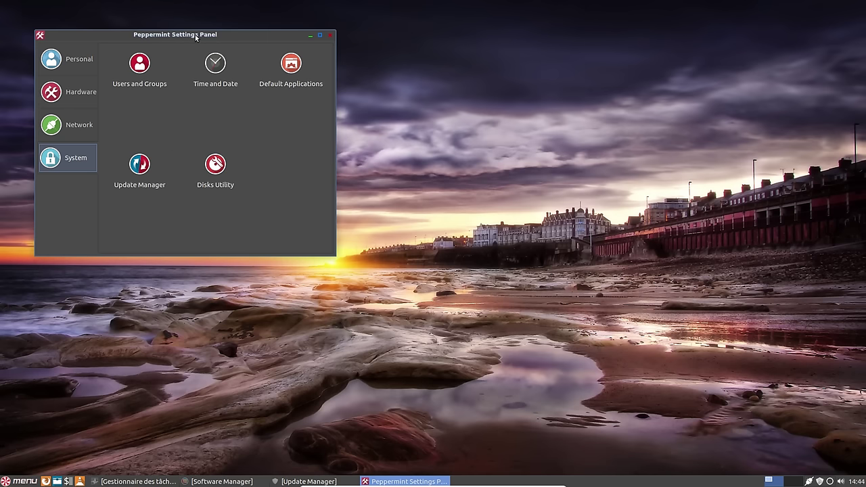
left_click_drag(195, 34, 491, 45)
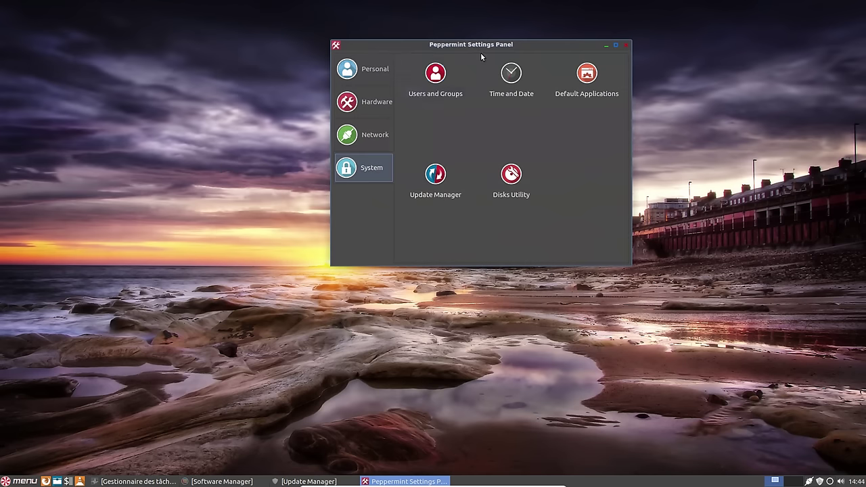
left_click(626, 45)
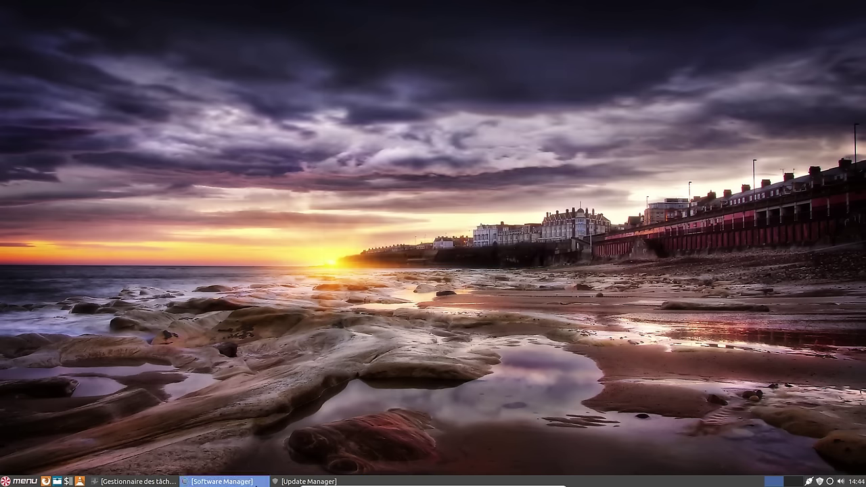
Restore the Software Manager and Update Manager windows and move the update progress dialog aside
left_click(257, 481)
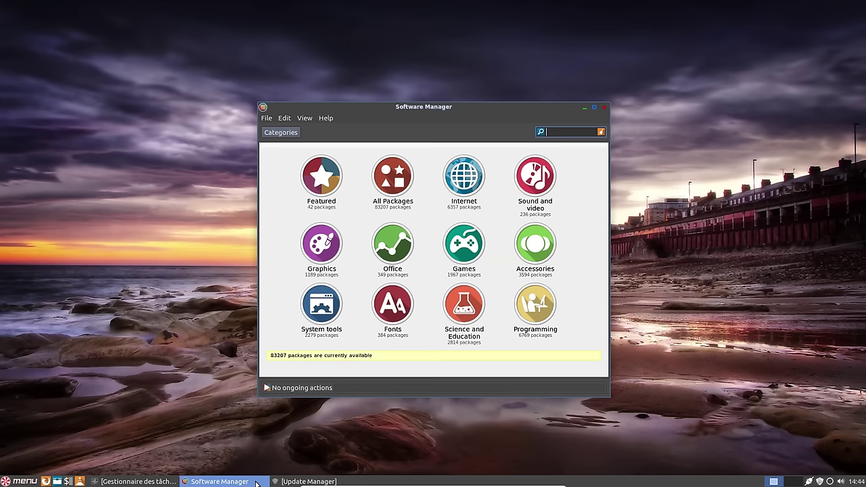
left_click(298, 481)
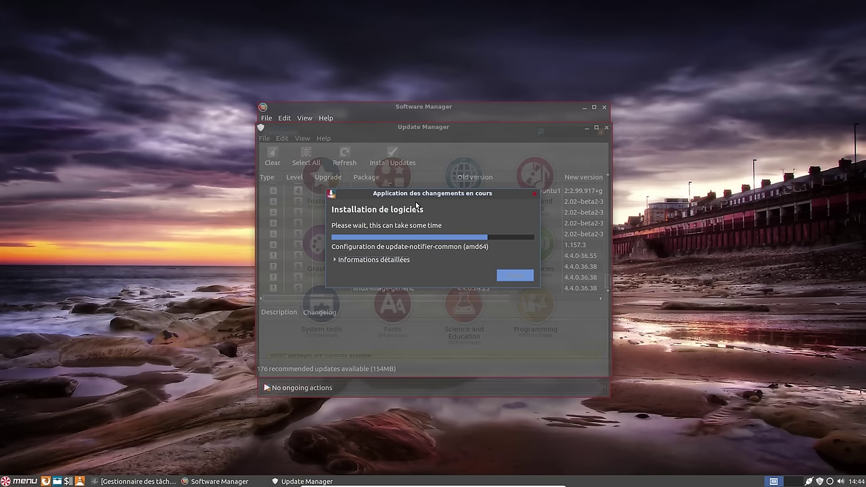
left_click_drag(440, 193, 621, 166)
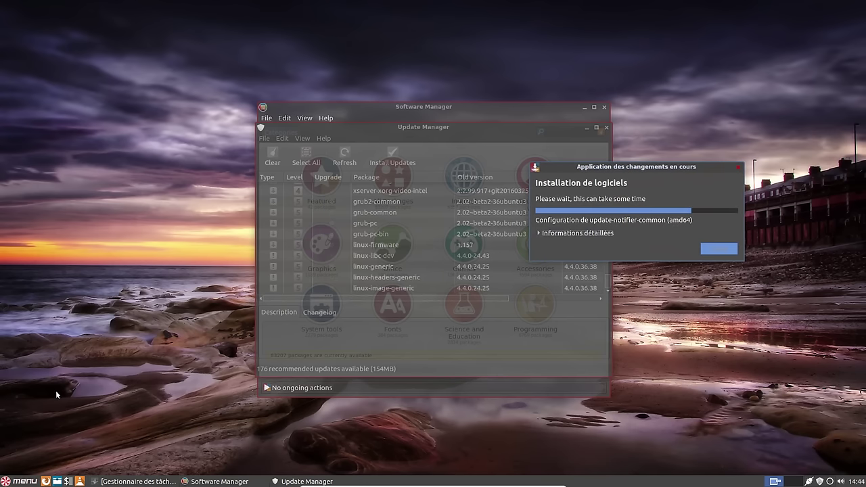
Browse the Accessoires, Bureautique and Graphisme categories of the main menu and close the menu
left_click(21, 481)
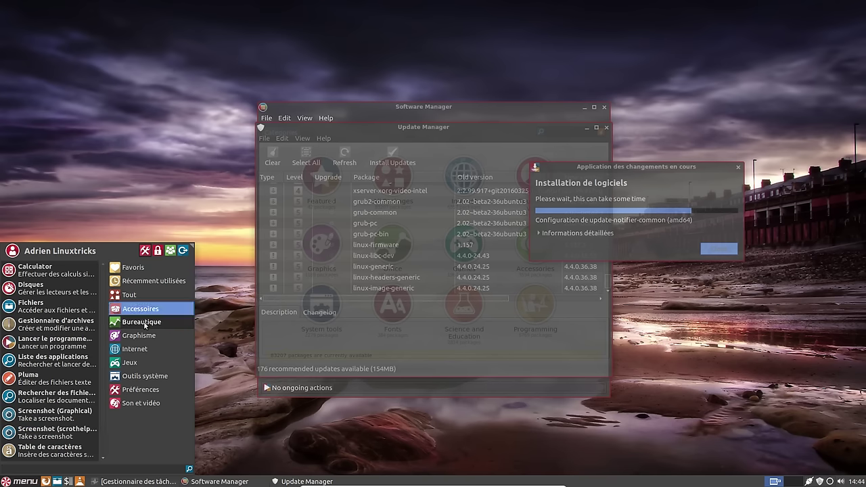
mouse_move(136, 324)
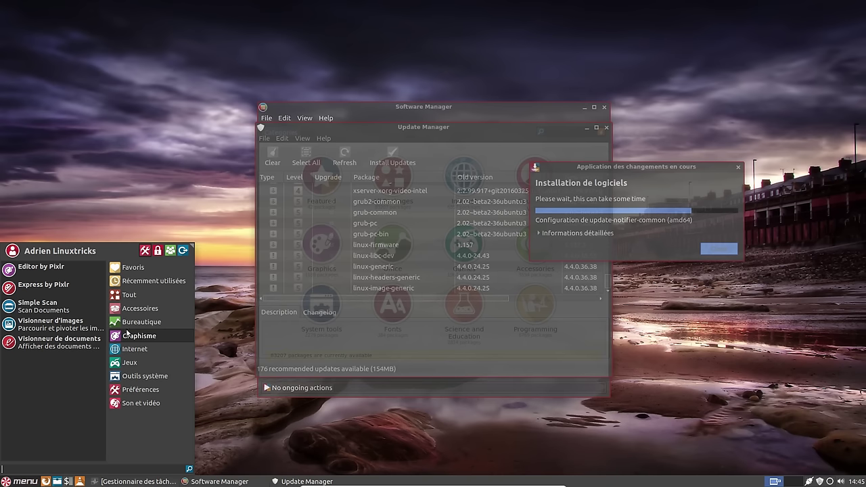
left_click(596, 167)
Move the update progress dialog back over Update Manager, then expand its detailed information and collapse it again
left_click_drag(596, 168, 415, 194)
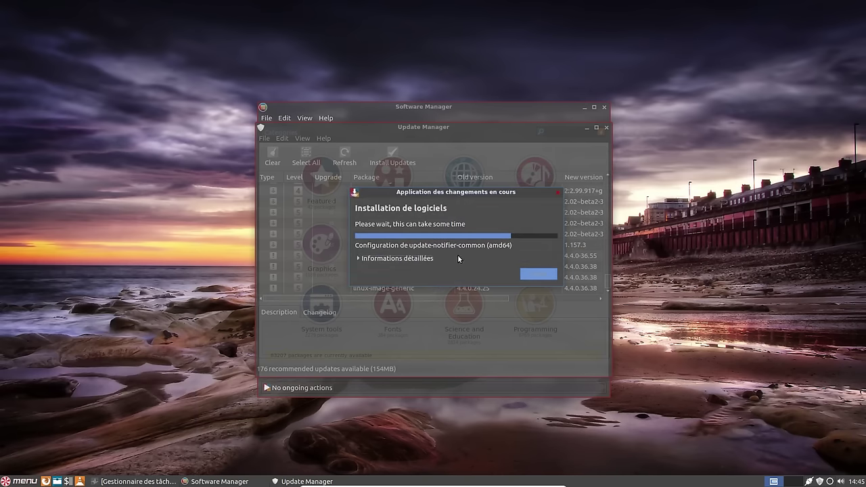
left_click(396, 259)
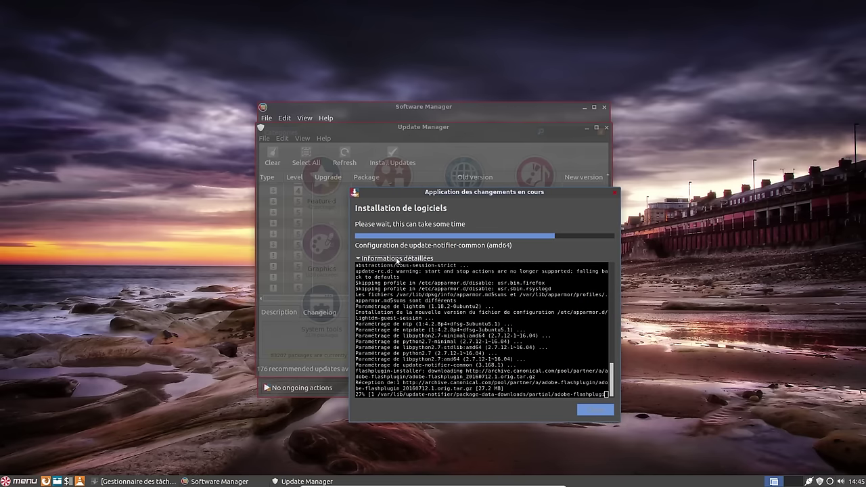
left_click(397, 258)
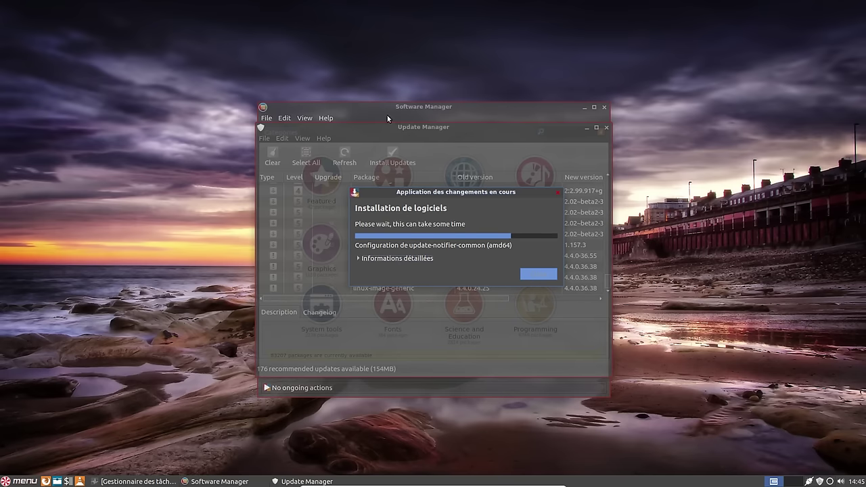
Arrange the Software Manager and Update Manager windows side by side, with the progress dialog over Update Manager
left_click_drag(388, 119, 150, 37)
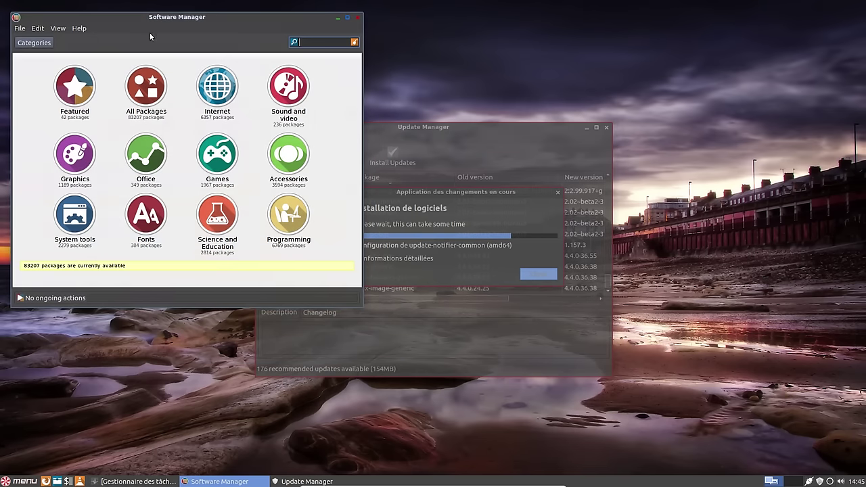
left_click(485, 193)
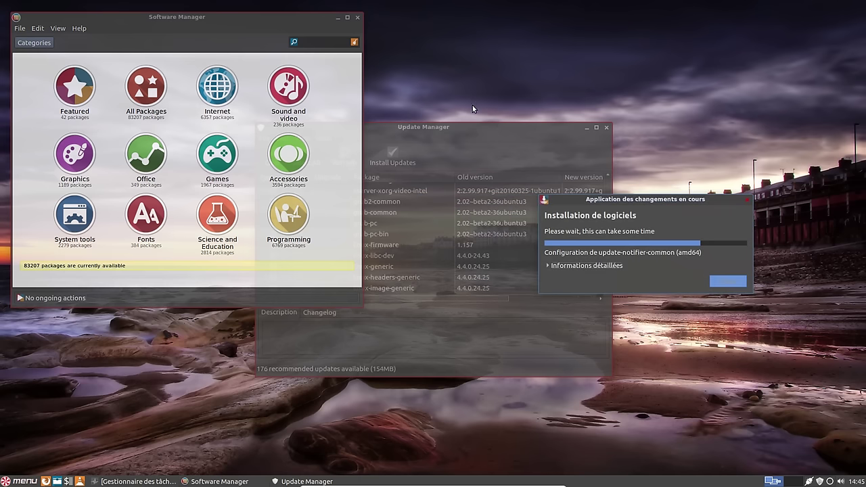
left_click_drag(484, 131, 708, 89)
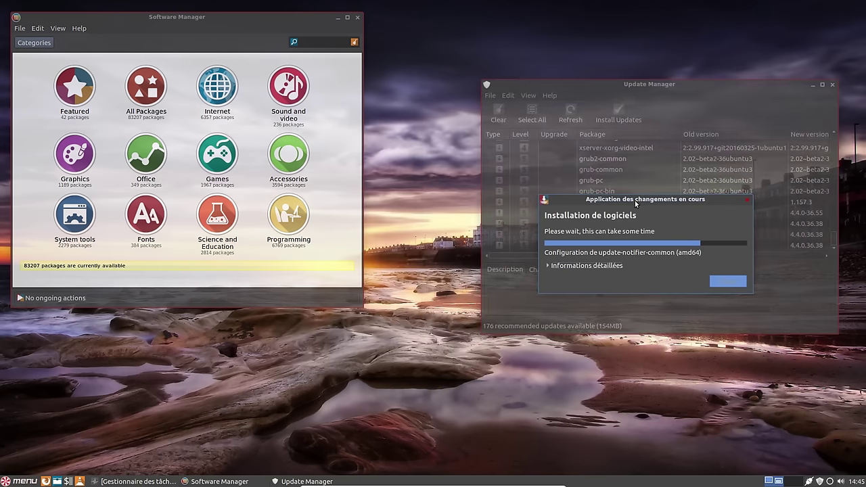
left_click_drag(639, 202, 648, 159)
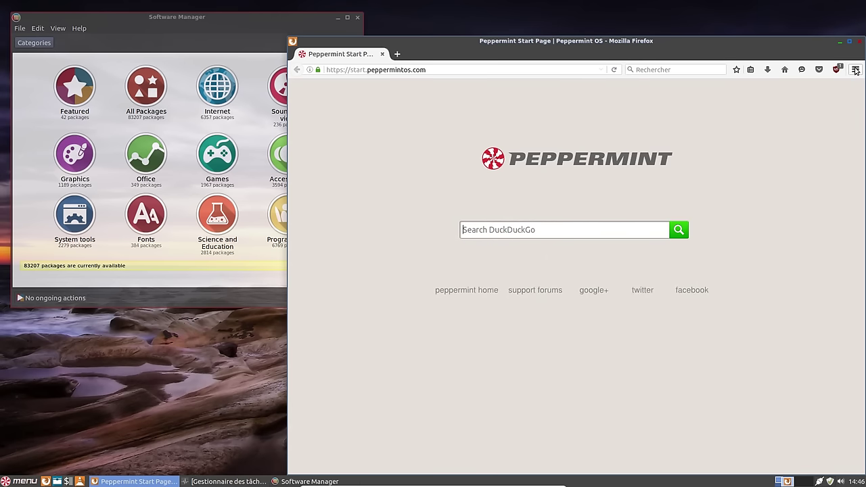
Check the browser version in the À propos de Mozilla Firefox window and close it
left_click(856, 69)
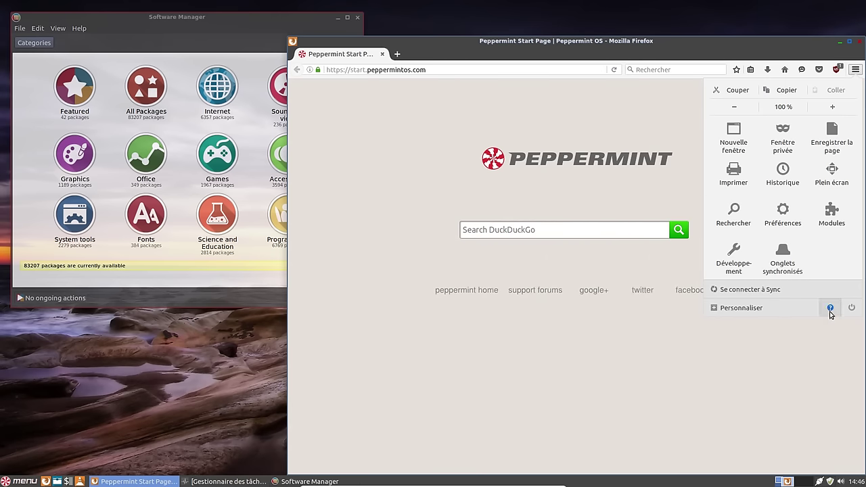
left_click(831, 313)
left_click(758, 211)
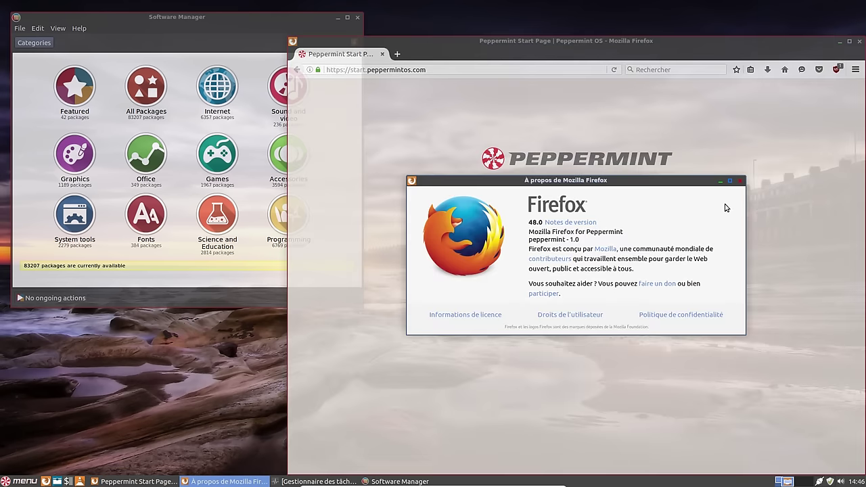
left_click(740, 180)
Open Firefox's add-ons manager and view the details of the installed Français Language Pack under Langues
left_click(857, 71)
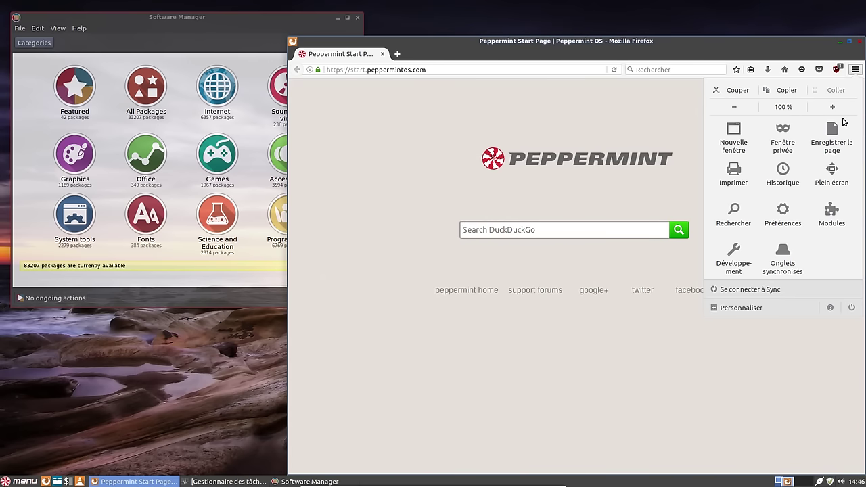
left_click(835, 221)
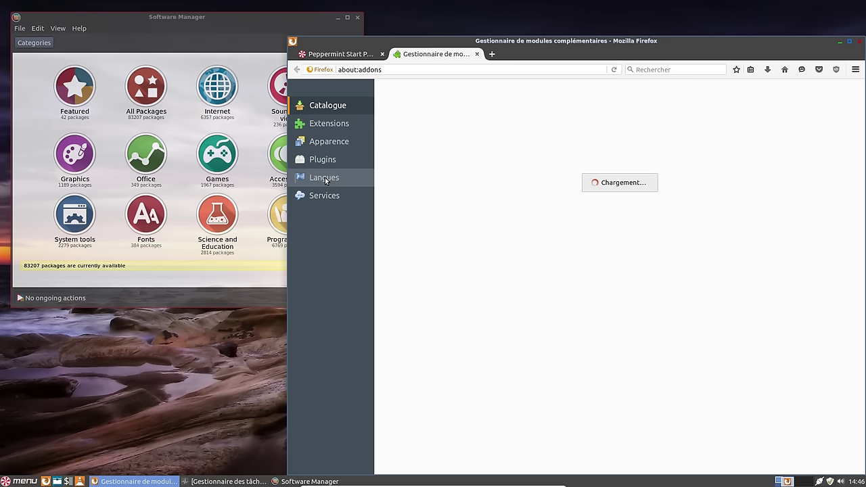
left_click(325, 179)
left_click(440, 194)
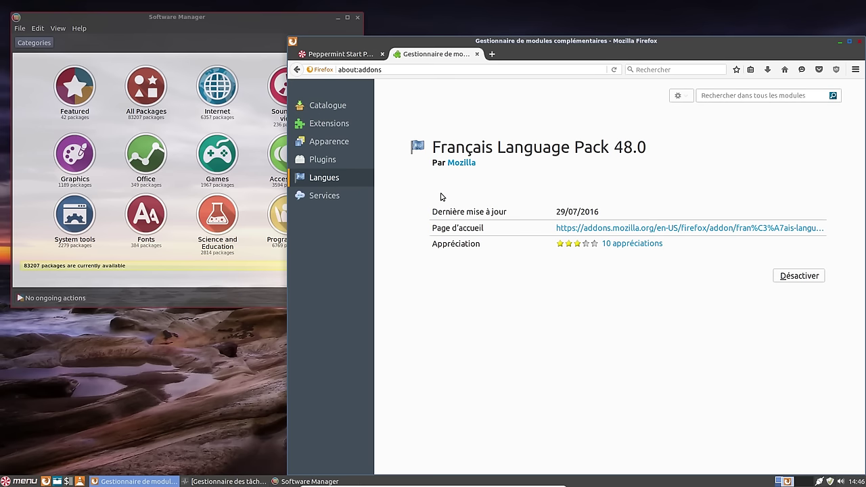
Close Firefox with both of its tabs and move the Software Manager window to the middle of the desktop
left_click(860, 42)
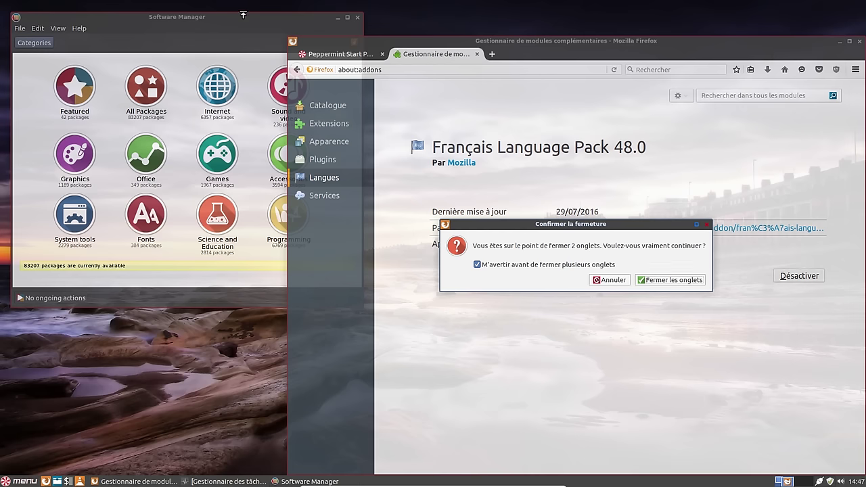
left_click(673, 283)
left_click_drag(257, 24, 486, 35)
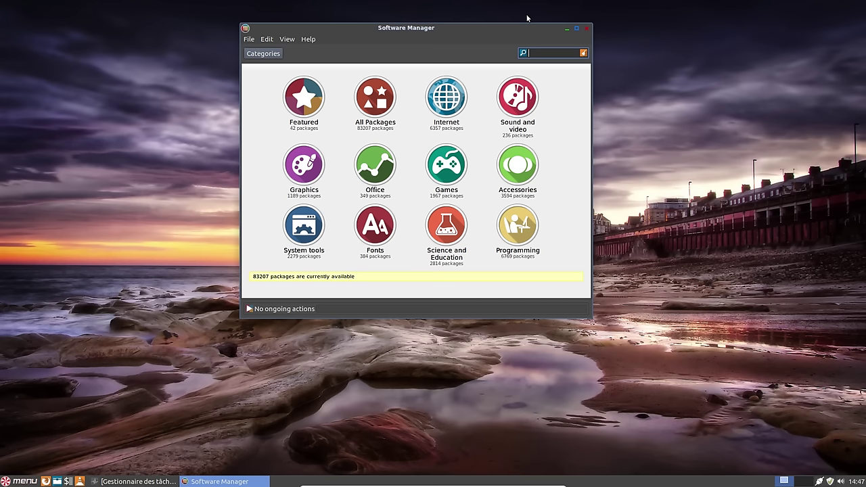
Search the Software Manager for clementine, open its package page and start installing it
type("ementine")
key("Return")
left_click(323, 78)
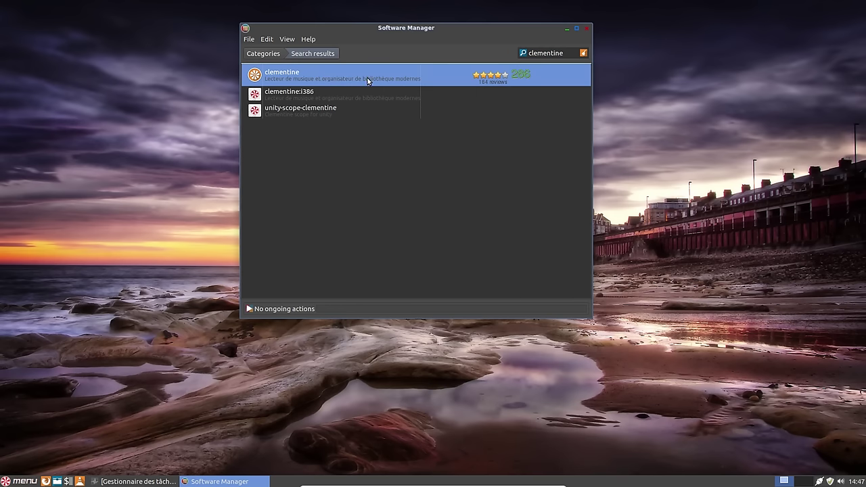
double_click(467, 82)
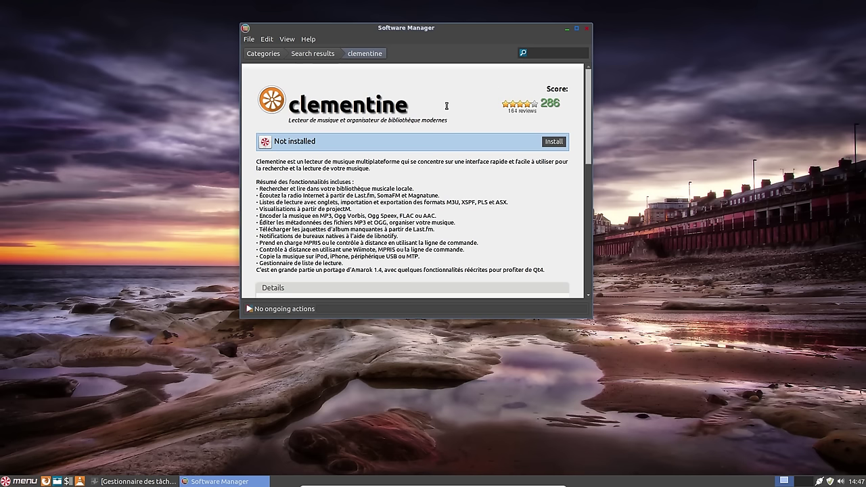
left_click(554, 141)
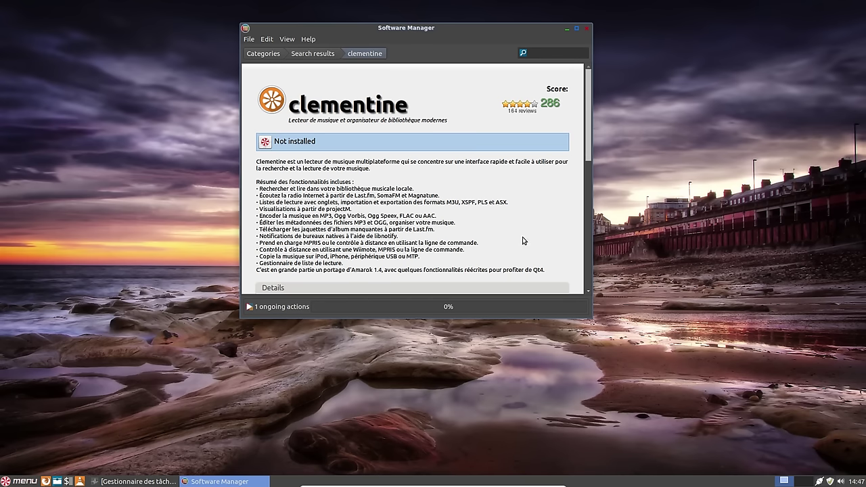
Search for libreoffice, queue the libreoffice meta-package for installation and look through its page down to the reviews
left_click(546, 55)
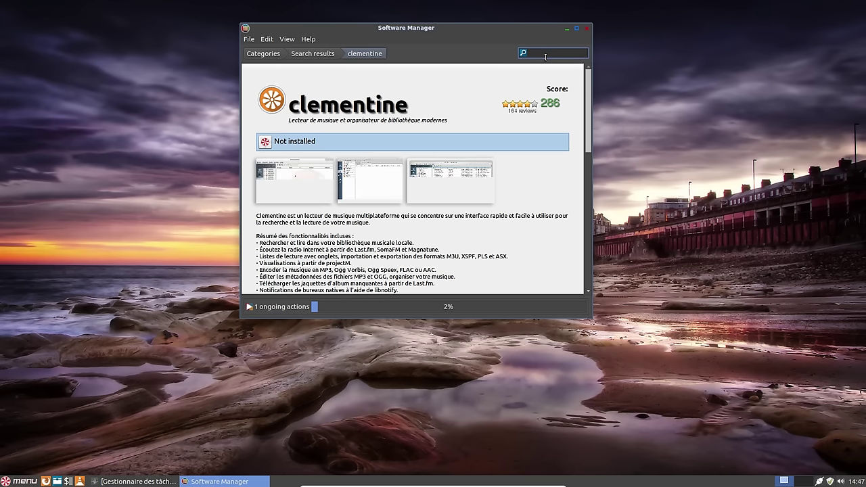
type("libreoffi")
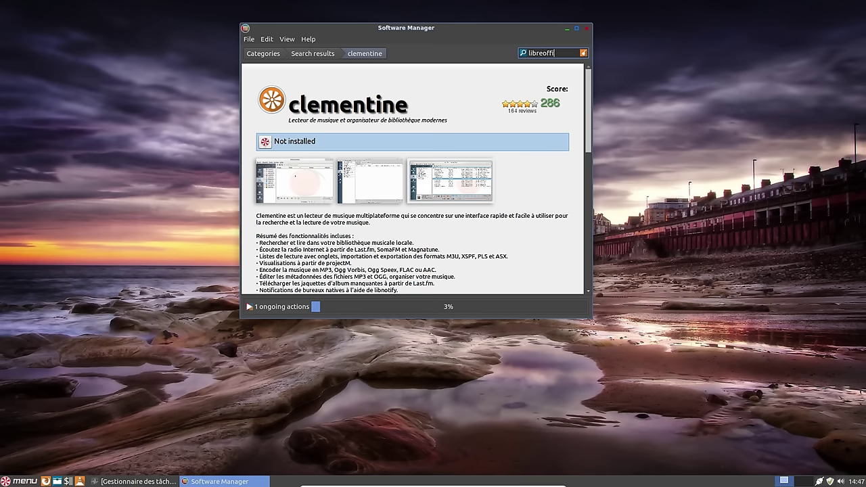
type("ce")
left_click(381, 80)
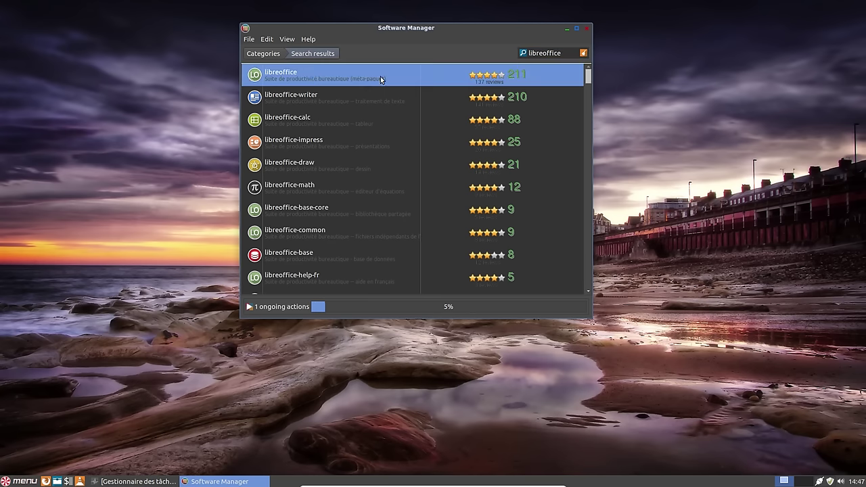
double_click(553, 79)
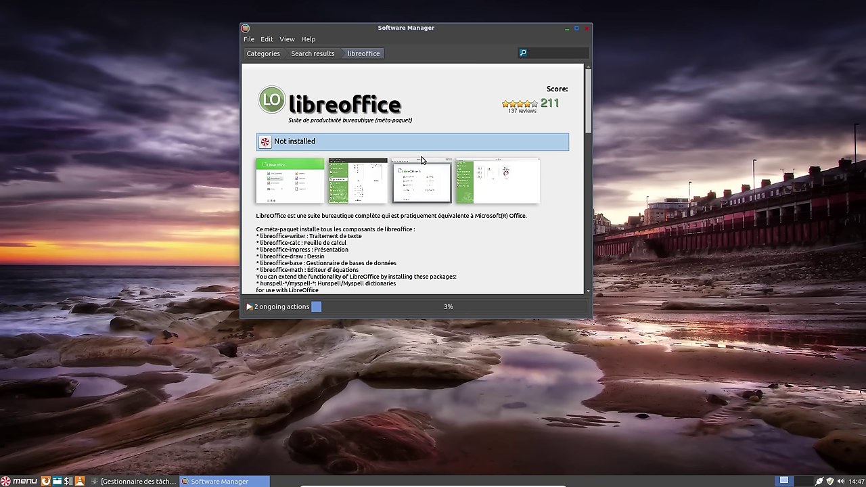
scroll(416, 223, "down", 5)
scroll(411, 218, "down", 8)
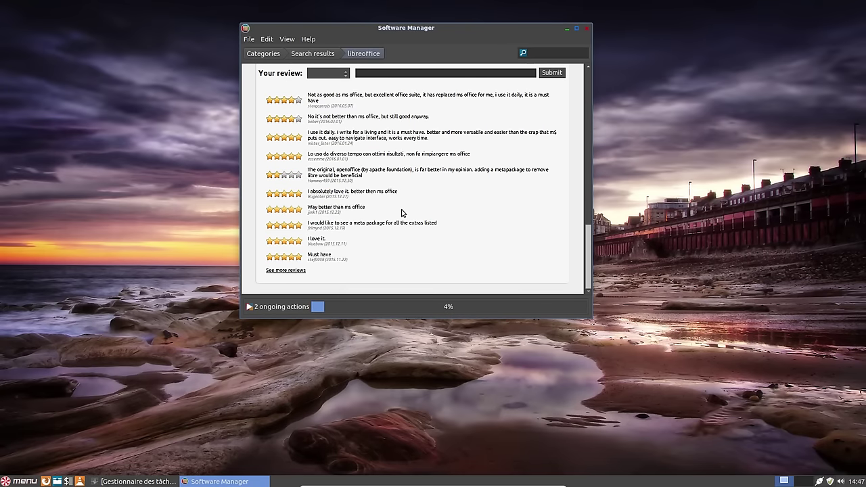
Return to the search results and queue the libreoffice-writer and libreoffice-calc packages for installation
left_click(323, 55)
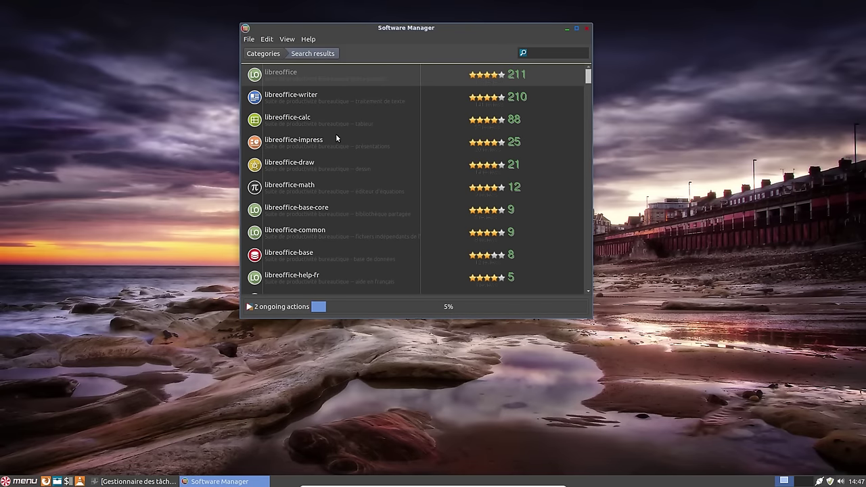
left_click(336, 99)
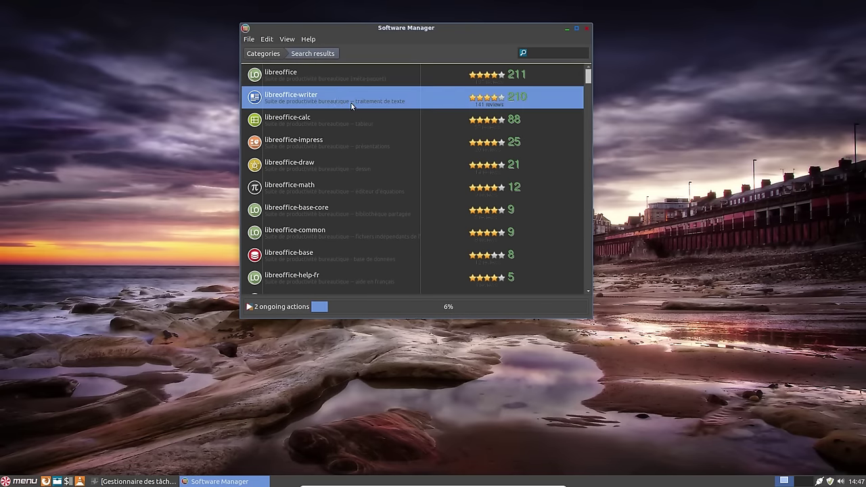
left_click(547, 141)
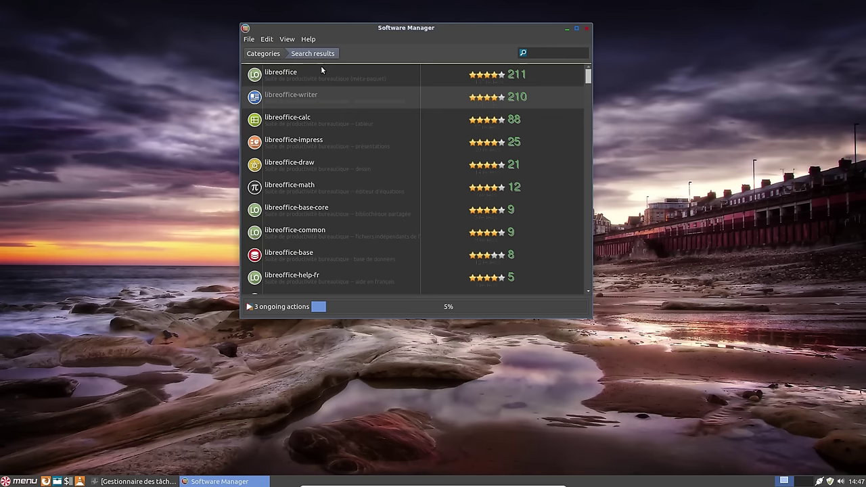
left_click(535, 120)
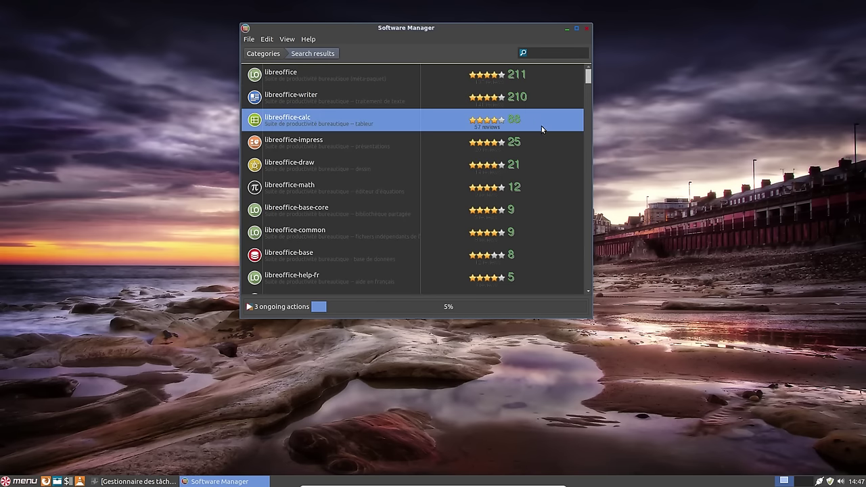
left_click(552, 144)
Queue libreoffice-impress from the search results for installation and display the list of active tasks
left_click(327, 56)
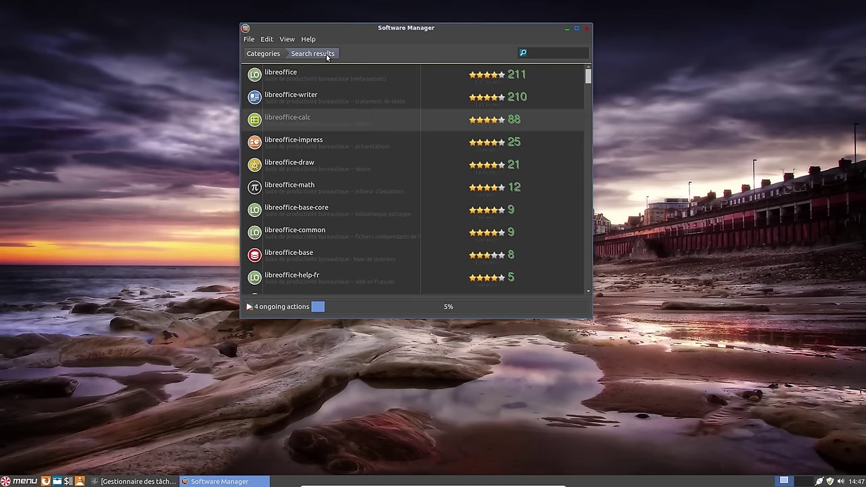
left_click(337, 147)
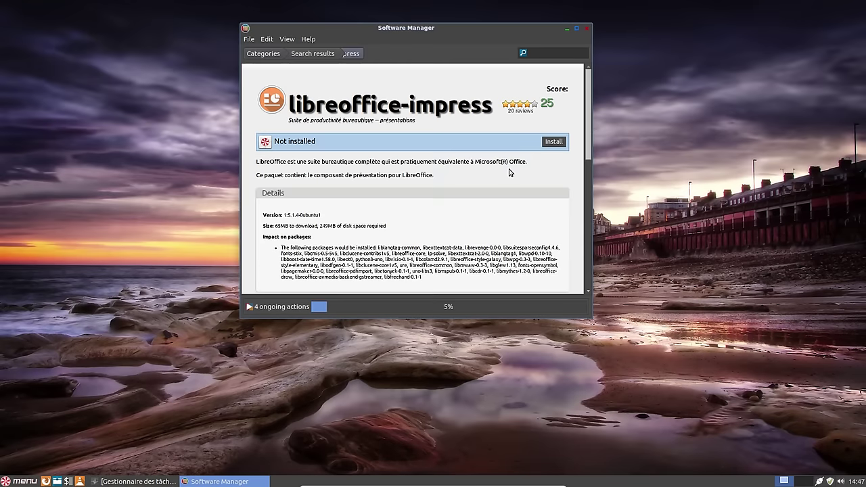
left_click(553, 141)
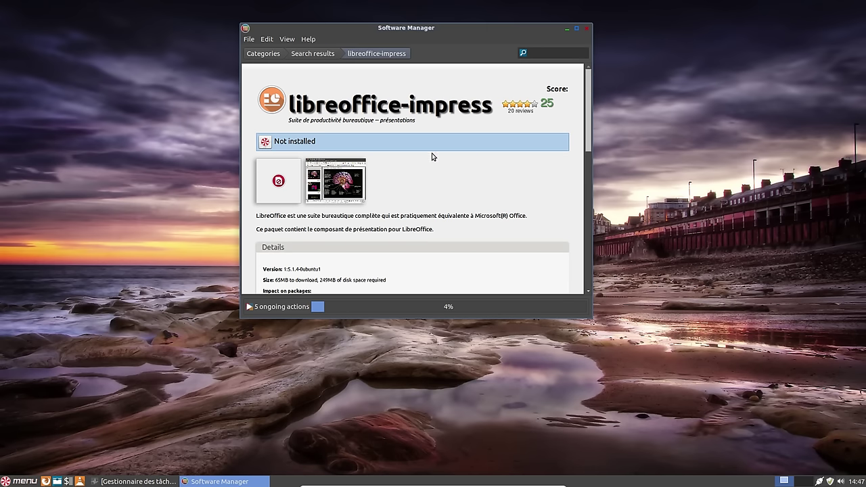
left_click(252, 307)
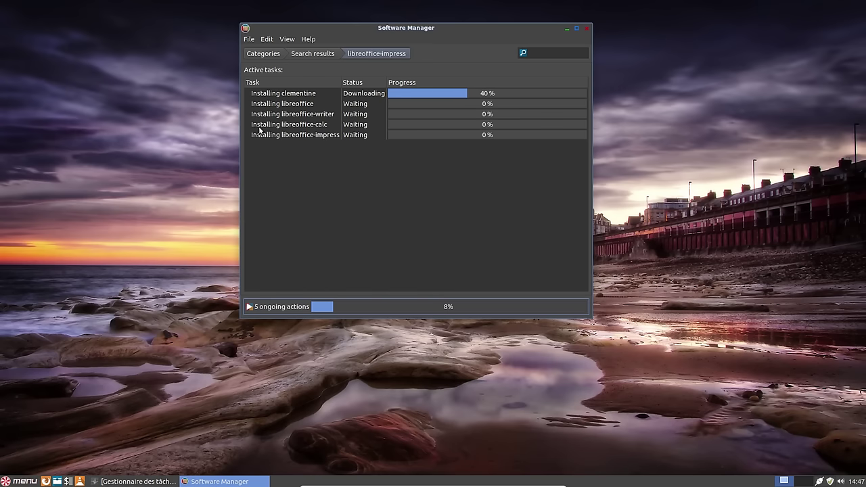
Open the Logiciels & mises à jour settings from the Software Manager and arrange the two windows side by side
left_click_drag(357, 28, 573, 19)
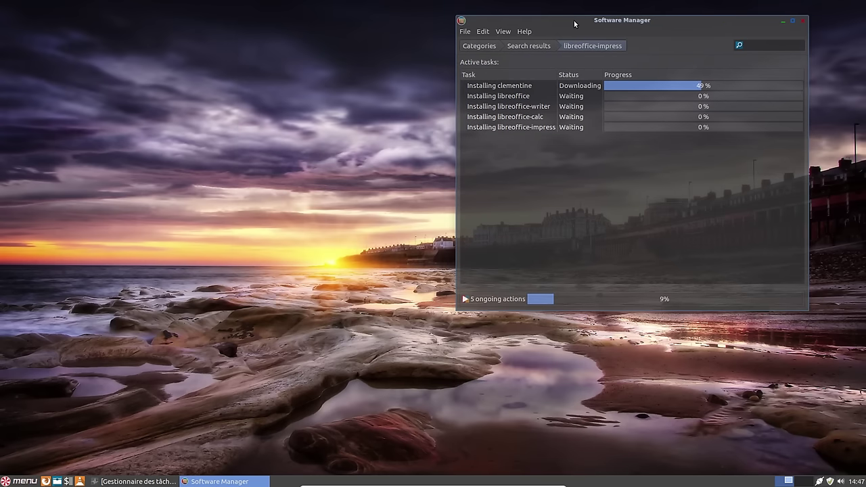
left_click(483, 31)
left_click(512, 67)
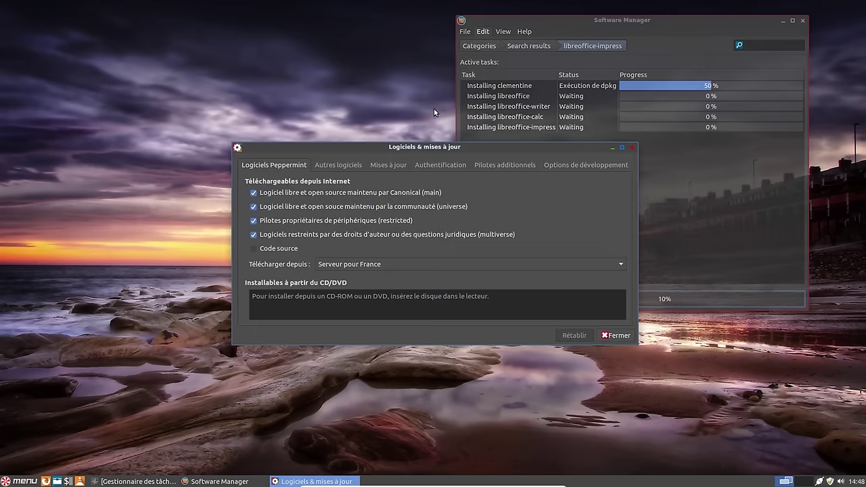
left_click_drag(359, 149, 151, 45)
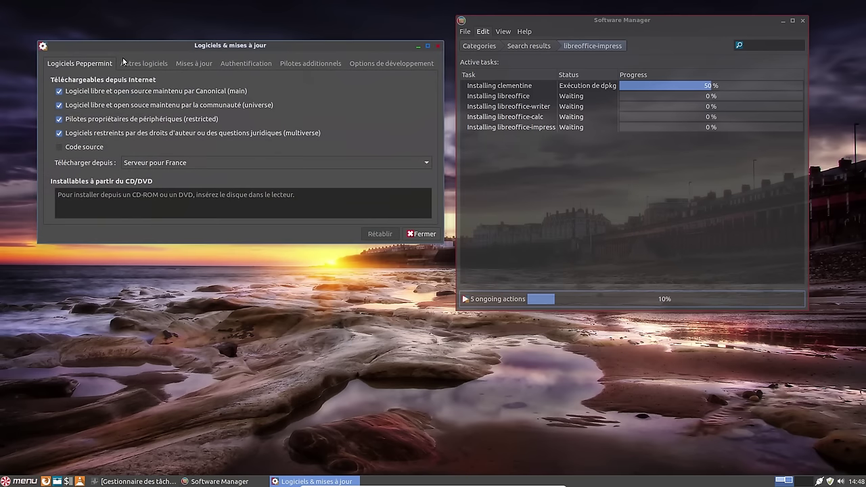
Examine the Logiciels & mises à jour pages from Autres logiciels through Options de développement, then close the window
left_click(137, 66)
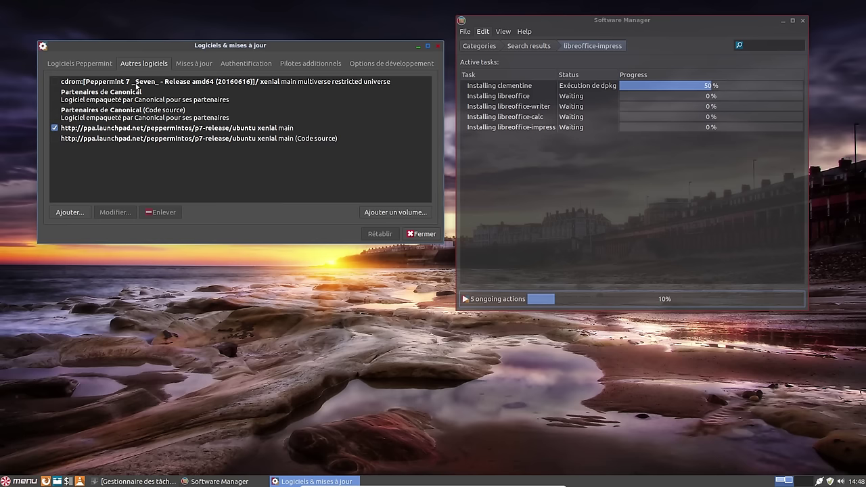
left_click(103, 64)
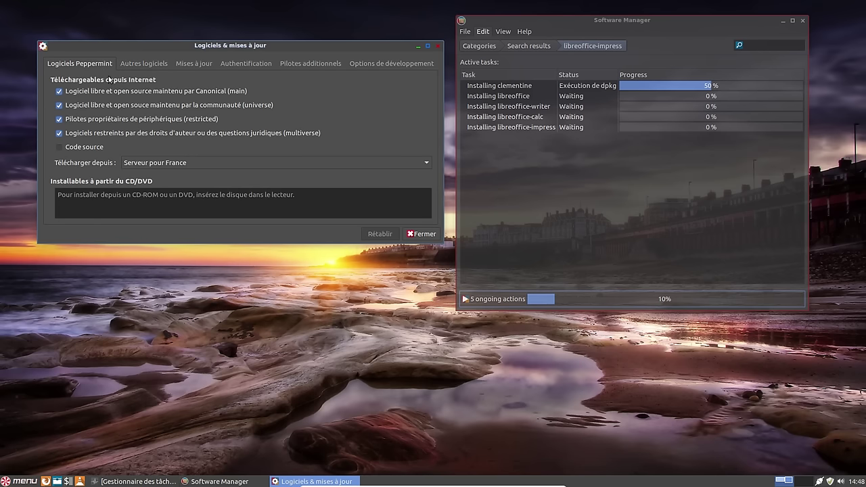
left_click(163, 64)
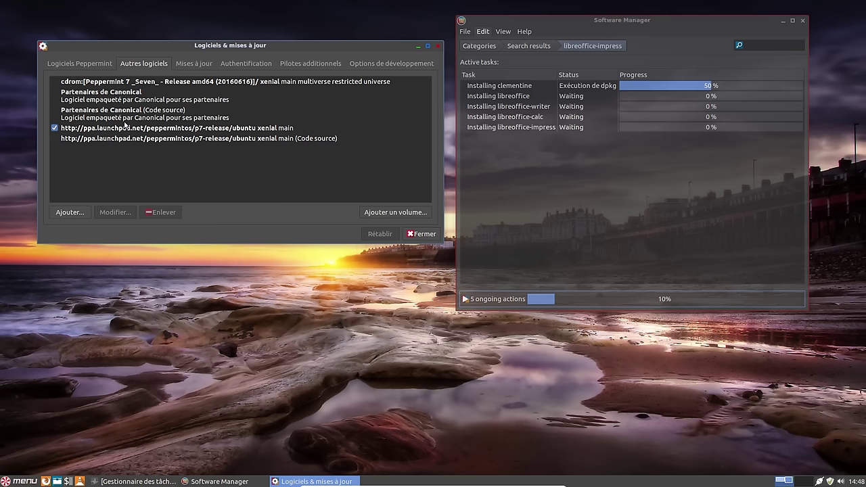
left_click(199, 65)
left_click(249, 66)
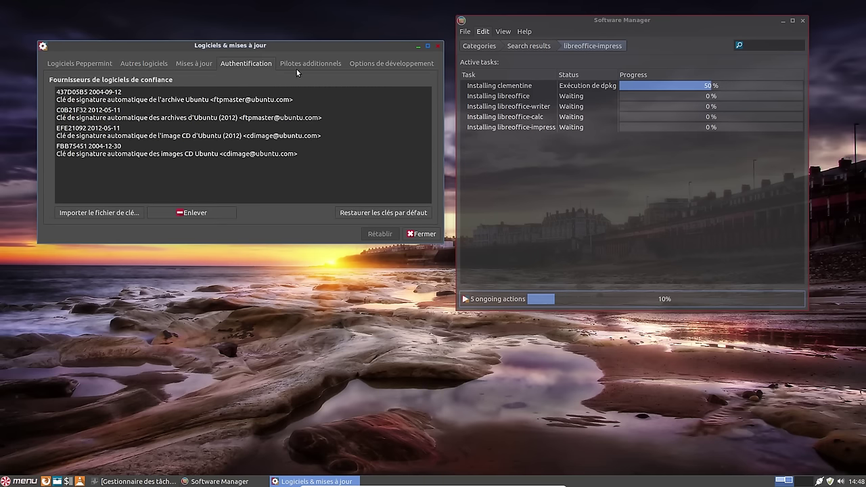
left_click(323, 66)
left_click(392, 64)
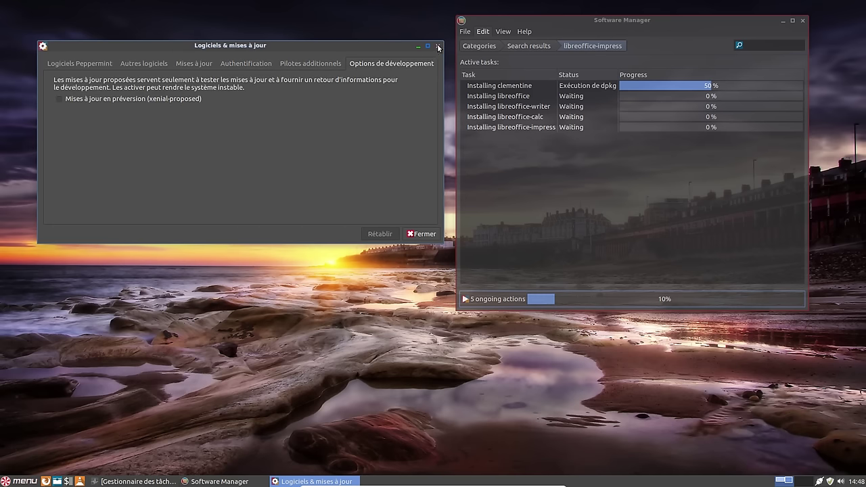
key("alt+F4")
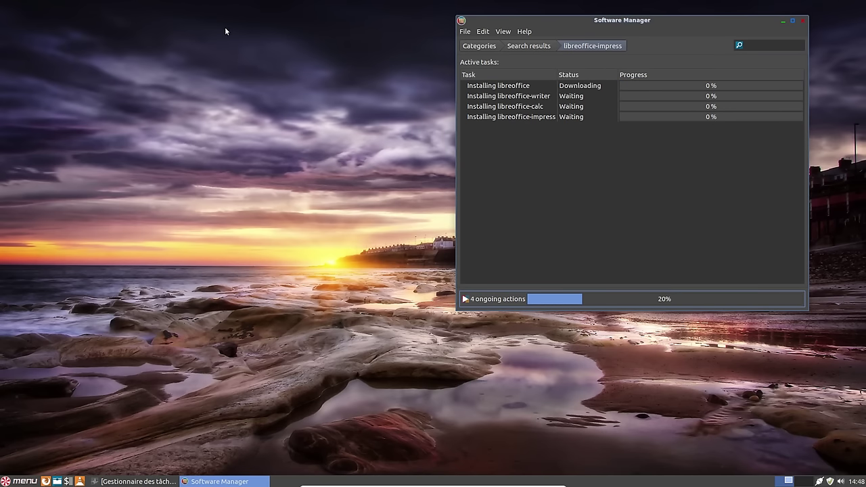
Launch Clementine from the Son et vidéo applications and move its window to the upper part of the desktop
left_click(130, 363)
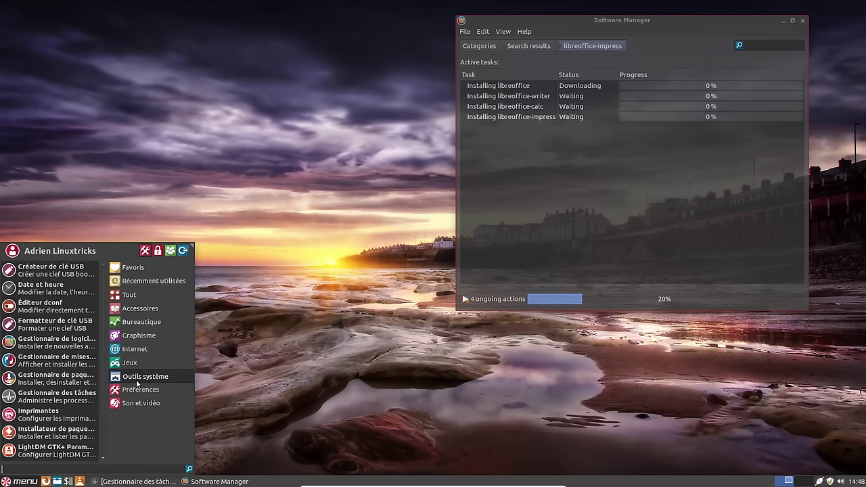
mouse_move(139, 403)
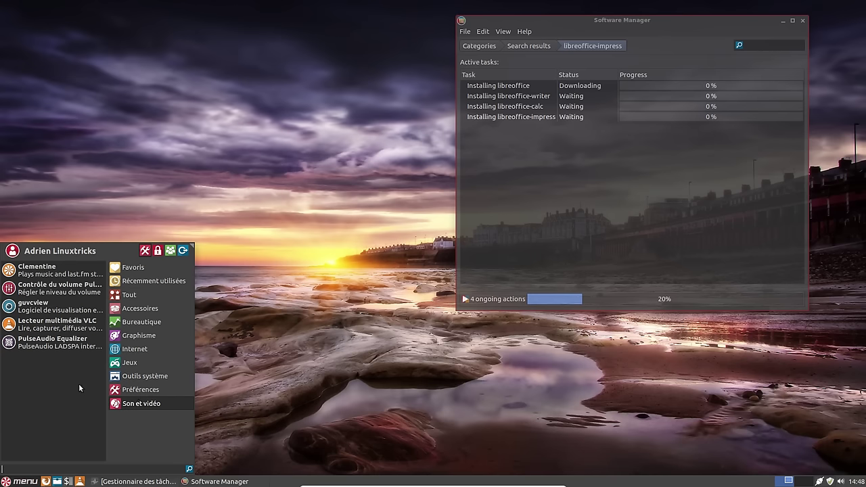
left_click(41, 270)
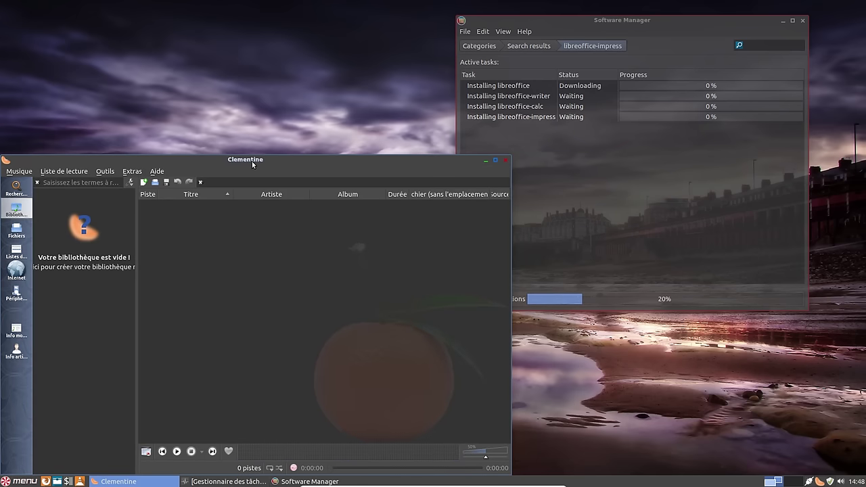
left_click_drag(252, 161, 287, 22)
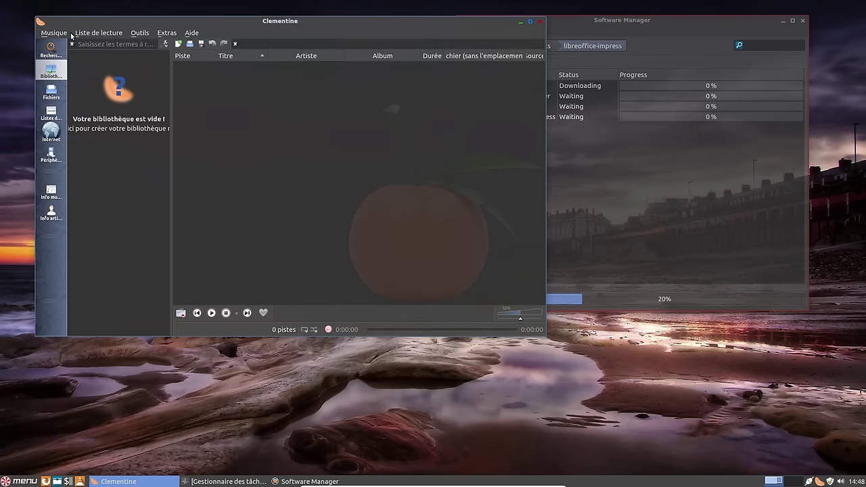
Look through Clementine's menus, including Outils, and move its window lower so the Software Manager's task list shows
left_click(161, 35)
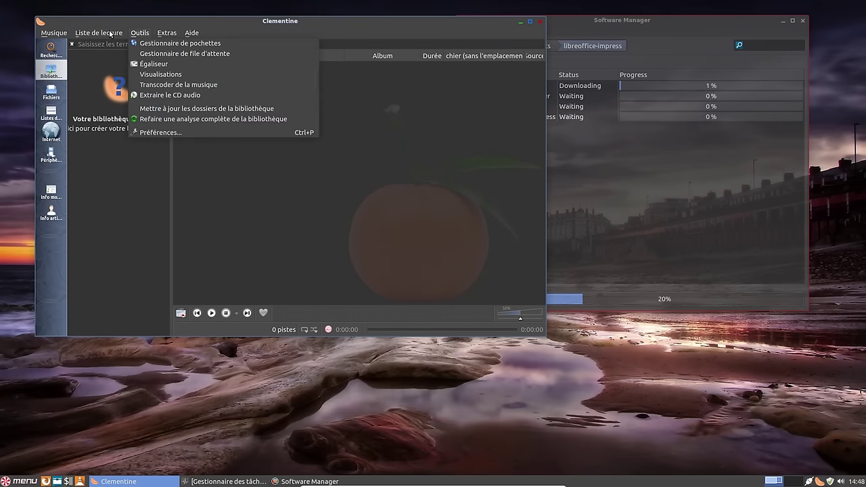
left_click(84, 31)
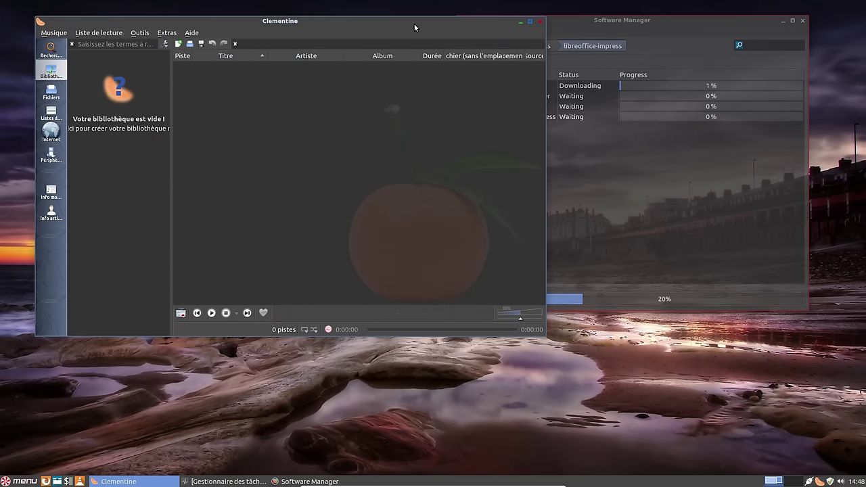
left_click_drag(409, 25, 383, 92)
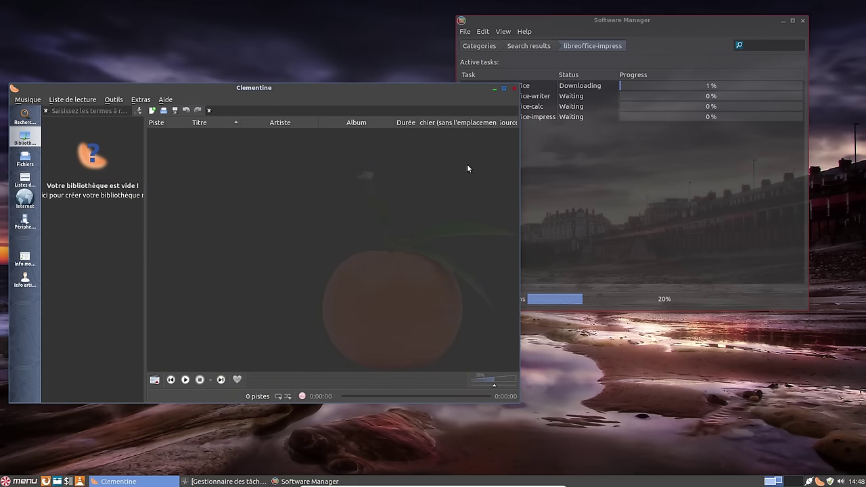
Bring the Software Manager to the front to check the installation progress, then return to Clementine and quit it
left_click(602, 25)
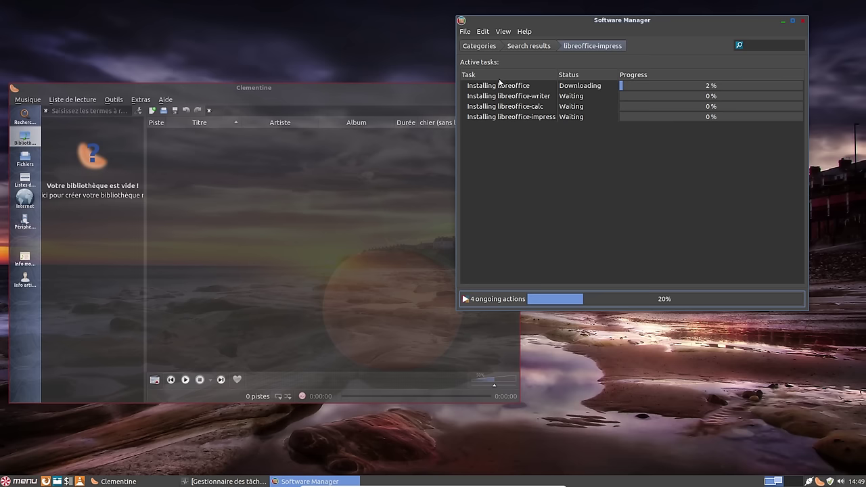
left_click(315, 162)
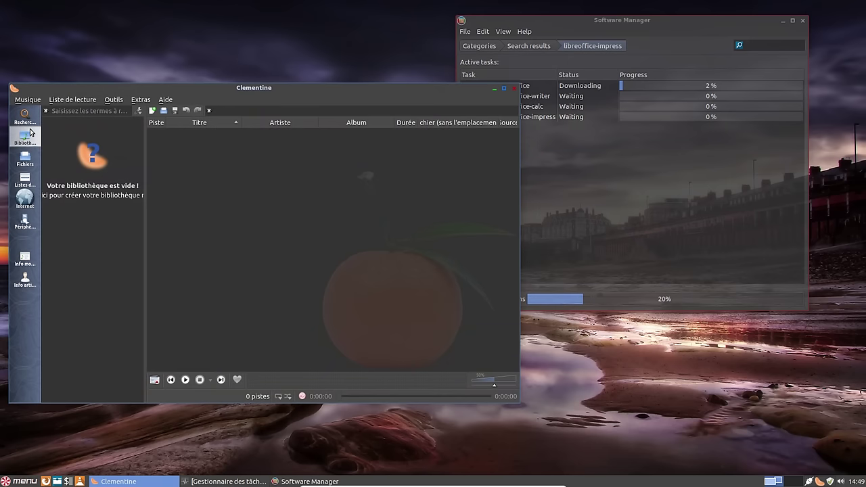
left_click(28, 101)
left_click(35, 214)
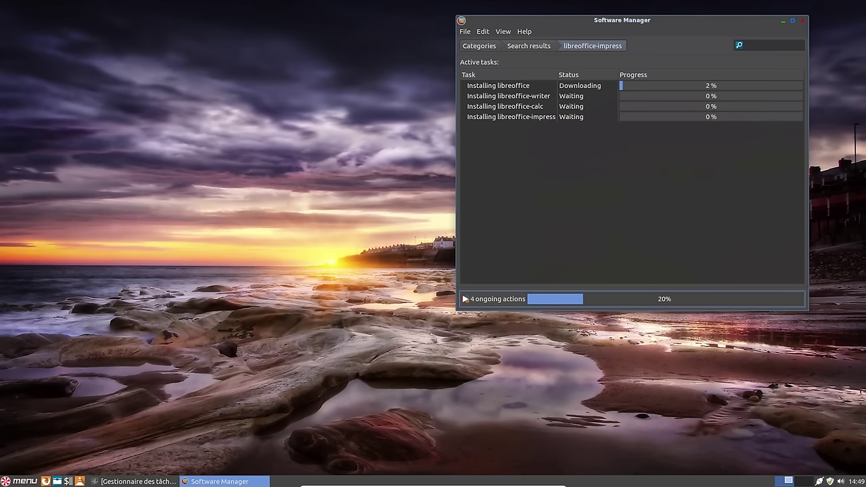
Close the Software Manager, then restore the Gestionnaire des tâches window, move it fully into view and close it
left_click(802, 20)
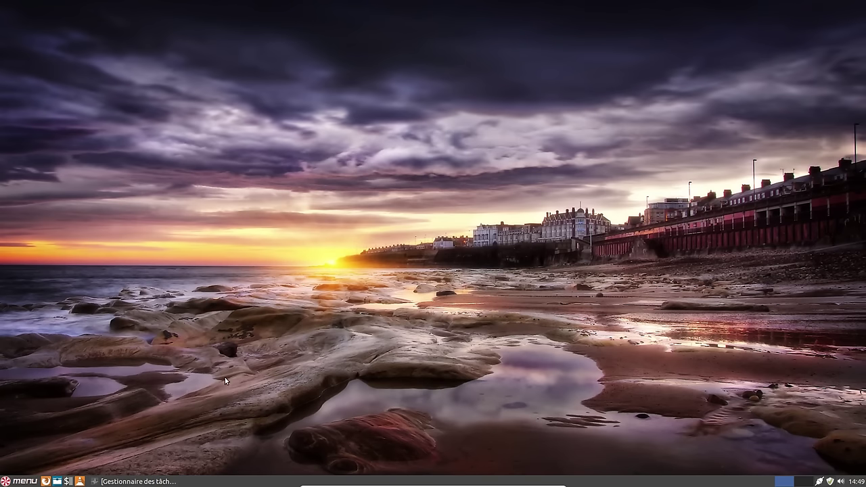
left_click(110, 483)
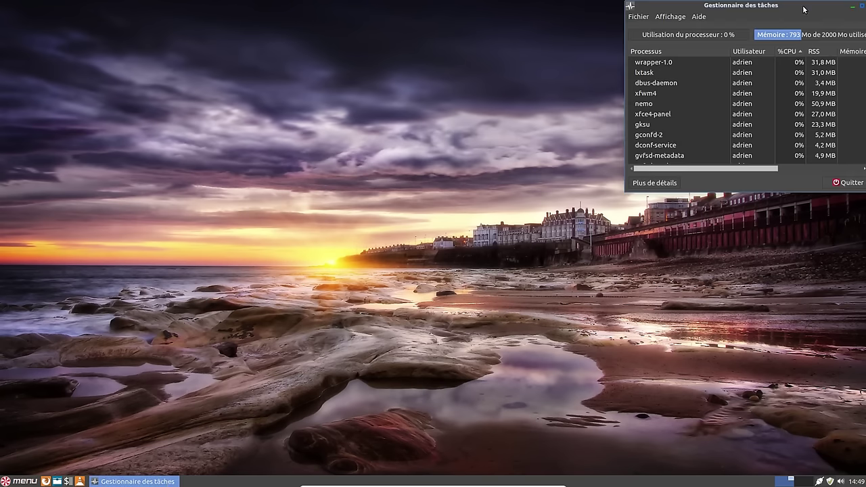
left_click_drag(805, 10, 567, 62)
left_click(626, 62)
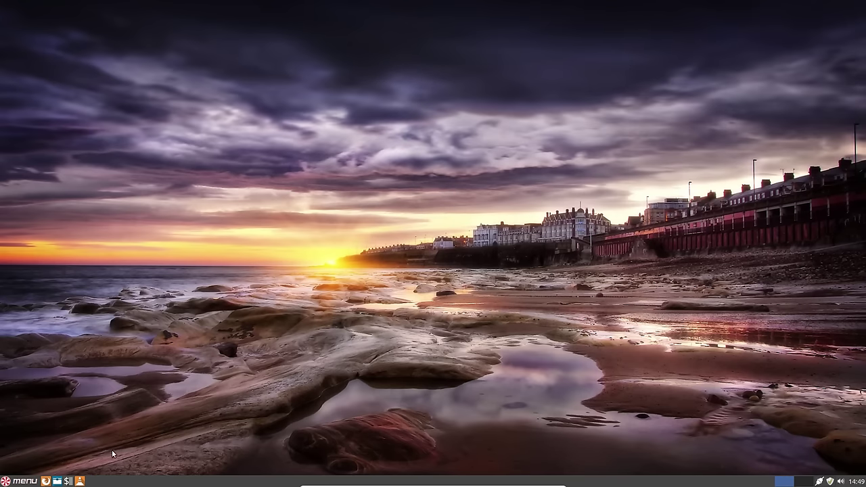